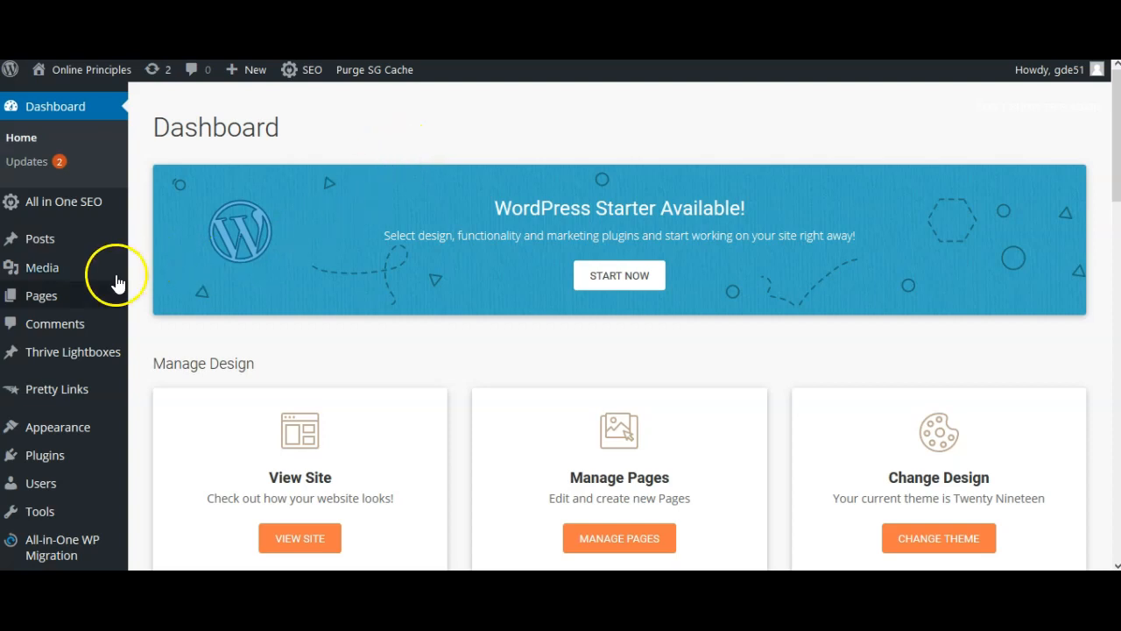
Open the list of all pages on the site
{"action": "mouse_move", "coordinate": [55, 298]}
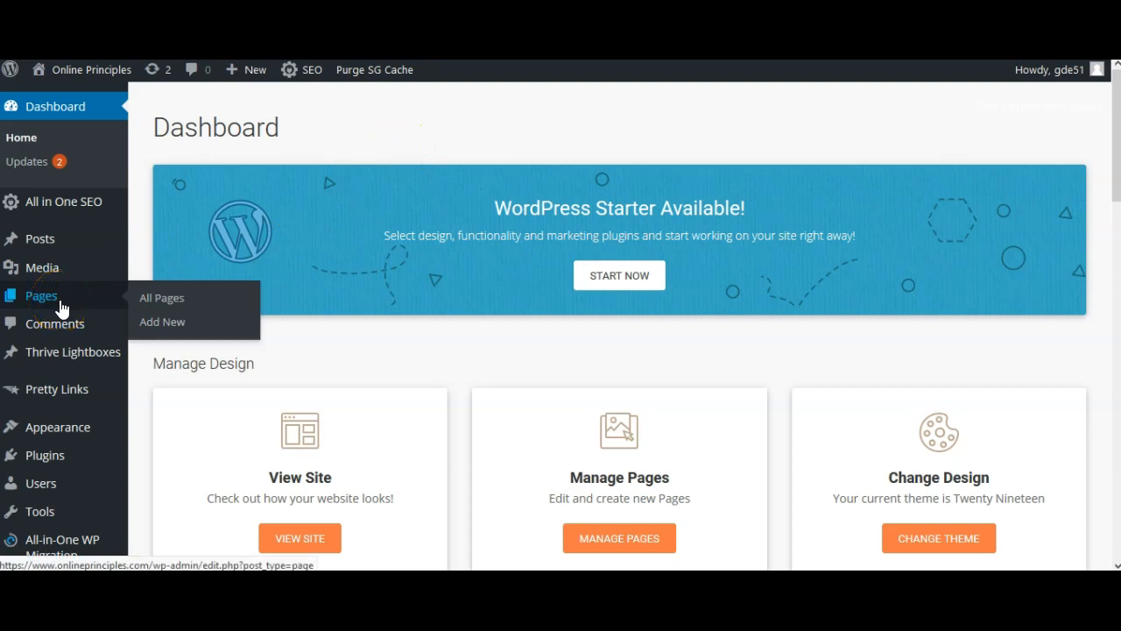
{"action": "left_click", "coordinate": [63, 305]}
{"action": "left_click", "coordinate": [168, 301]}
{"action": "left_click", "coordinate": [196, 308]}
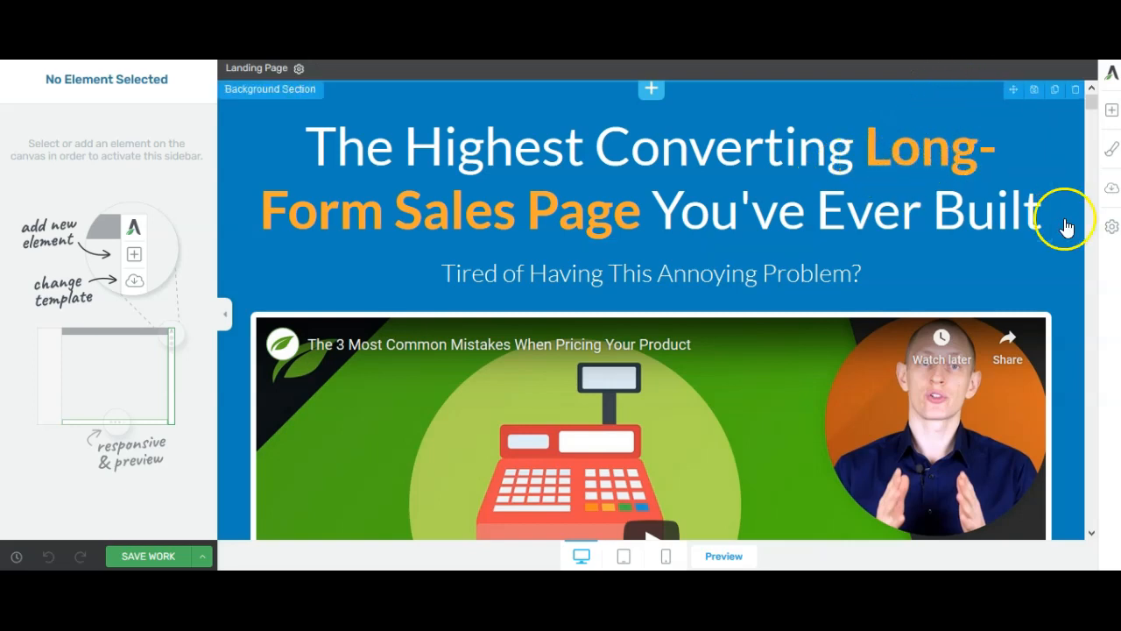
Open the Page Event Manager from the landing page's advanced settings
{"action": "left_click", "coordinate": [1111, 230]}
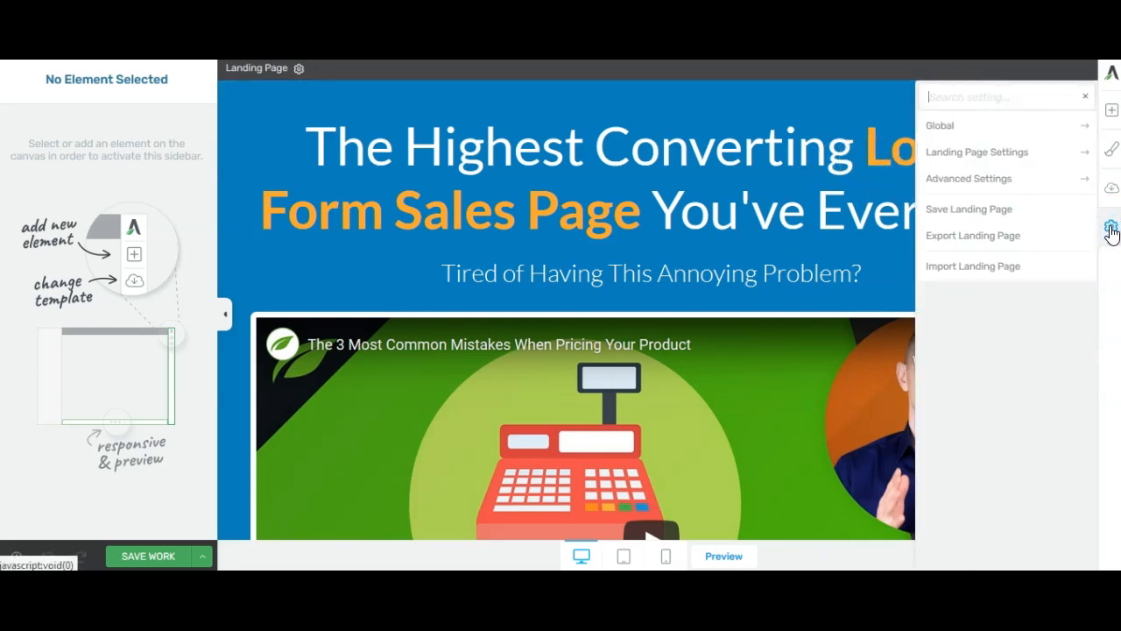
{"action": "left_click", "coordinate": [1014, 181]}
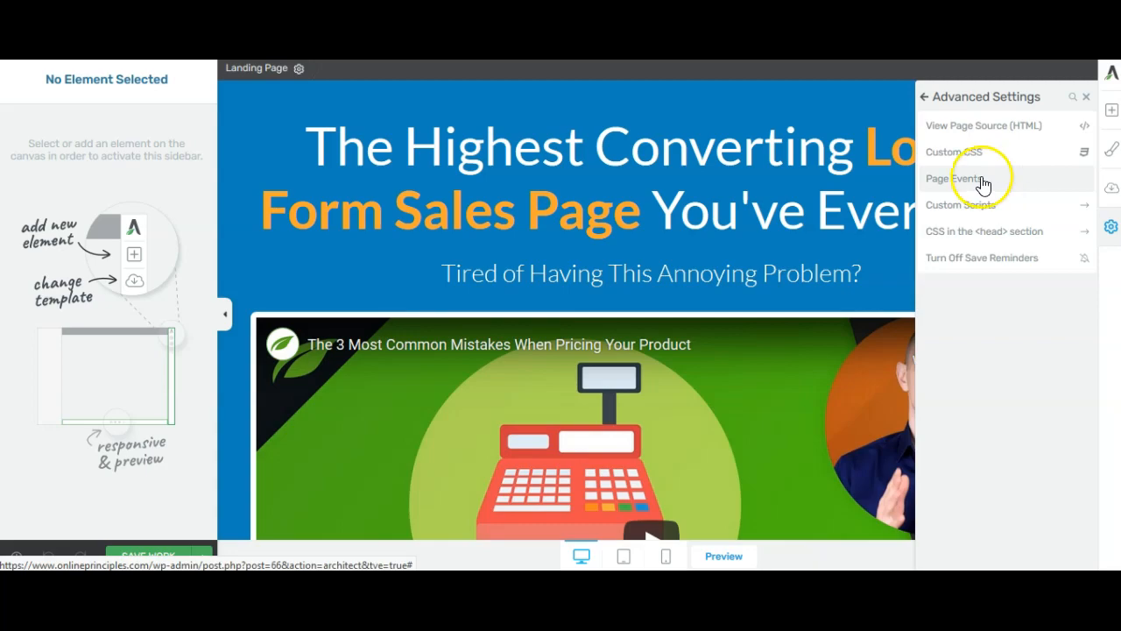
{"action": "left_click", "coordinate": [972, 179]}
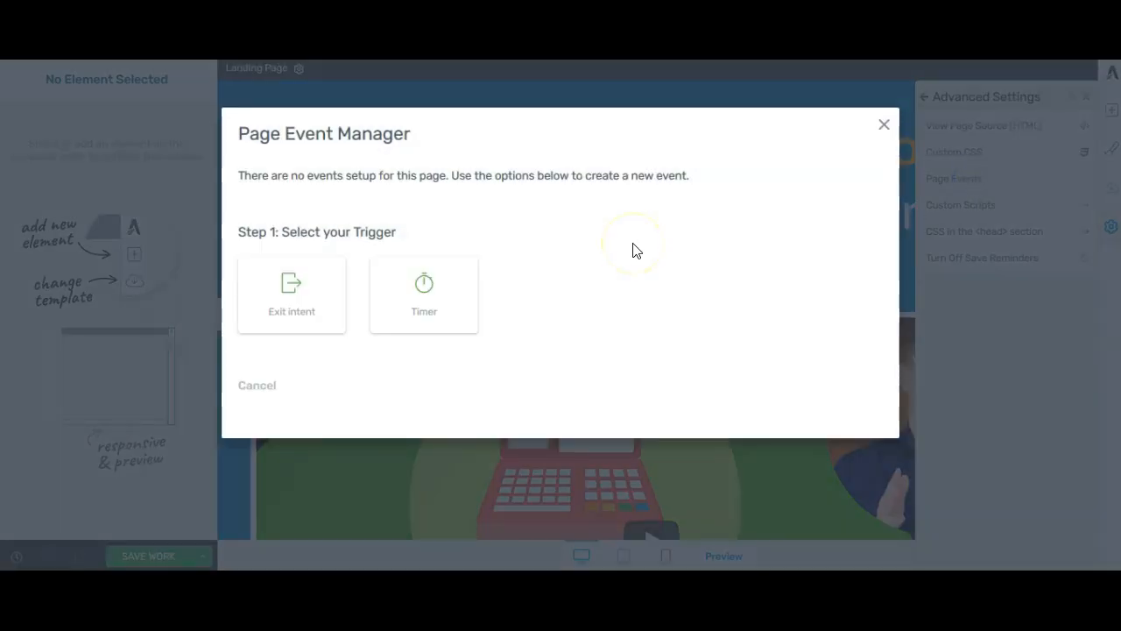
Choose Exit intent as the page event's trigger, leave the action on mobile devices disabled, and continue to the action setup
{"action": "left_click", "coordinate": [295, 274]}
{"action": "left_click", "coordinate": [298, 290]}
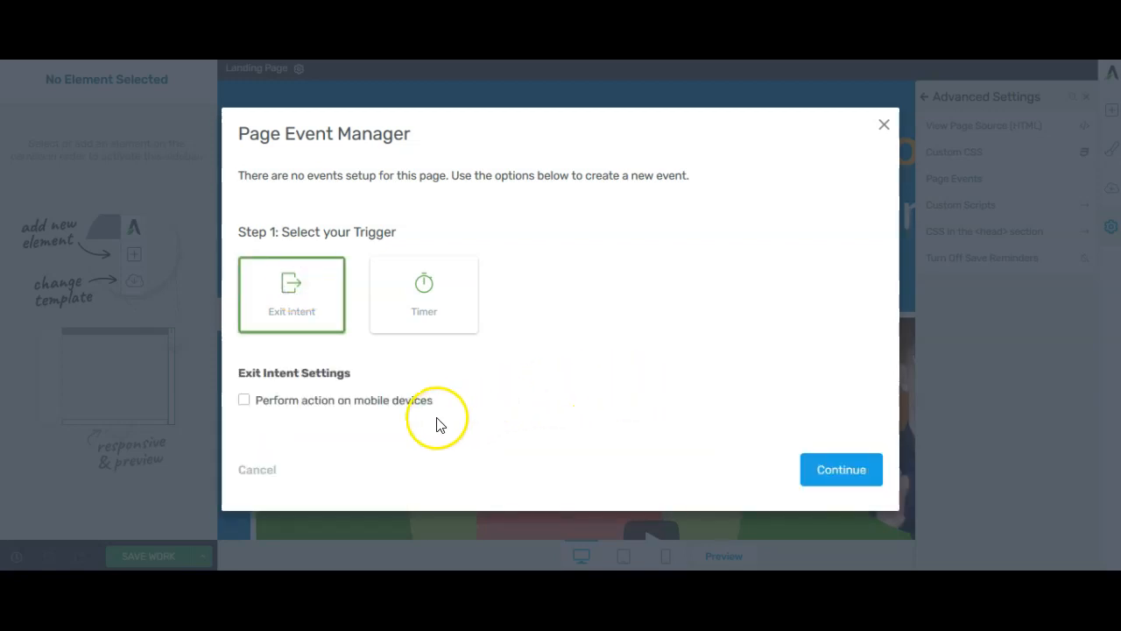
{"action": "left_click", "coordinate": [245, 400]}
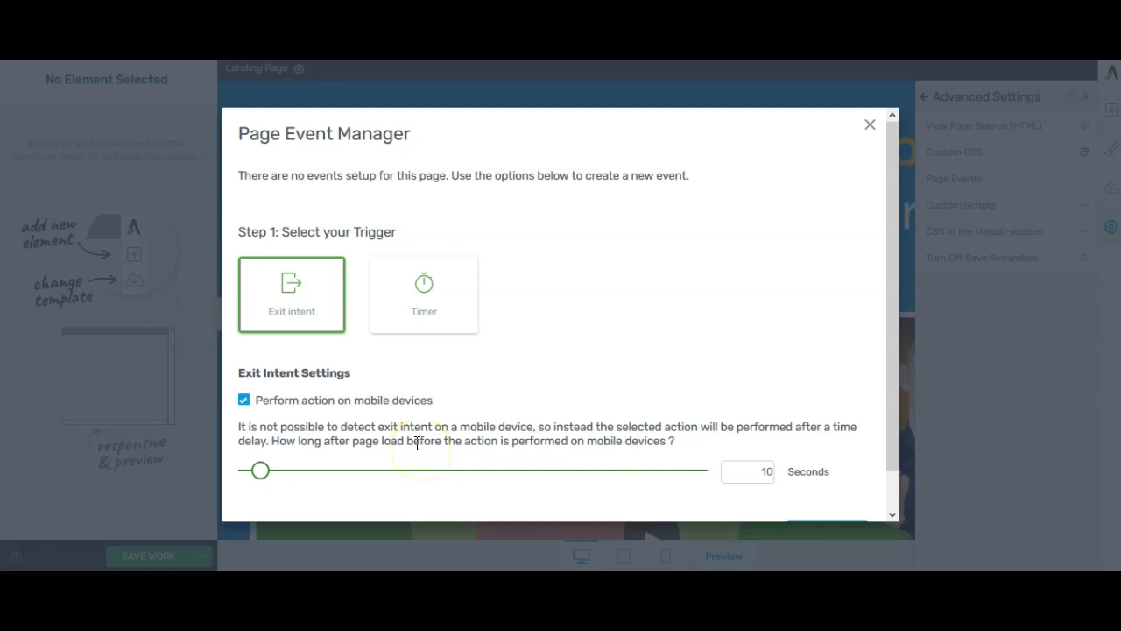
{"action": "left_click", "coordinate": [244, 400]}
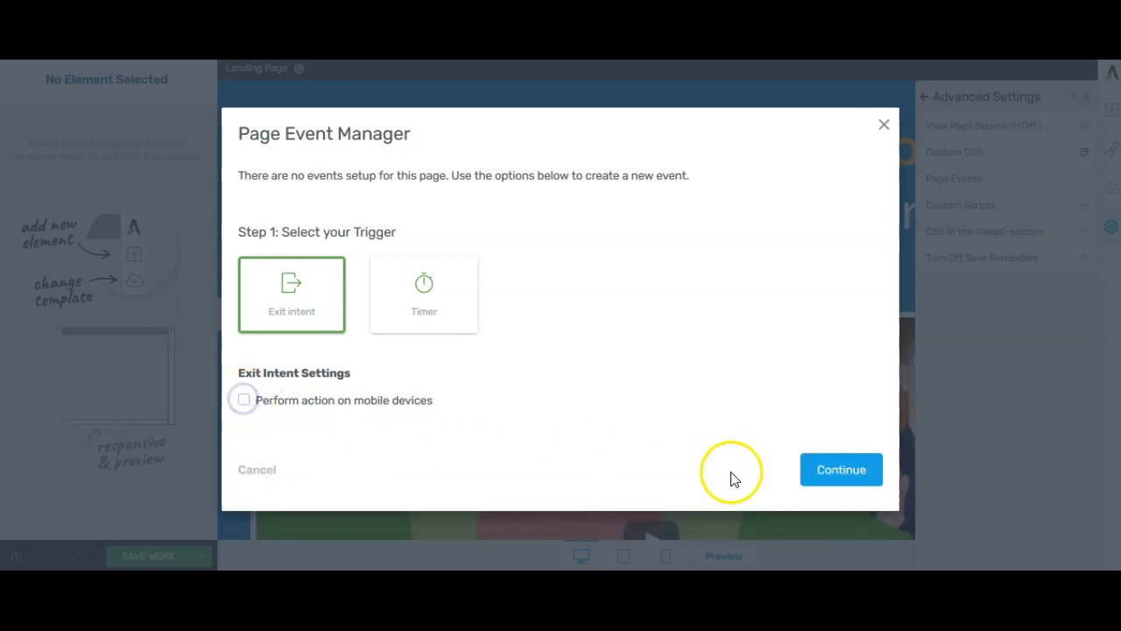
{"action": "left_click", "coordinate": [830, 468]}
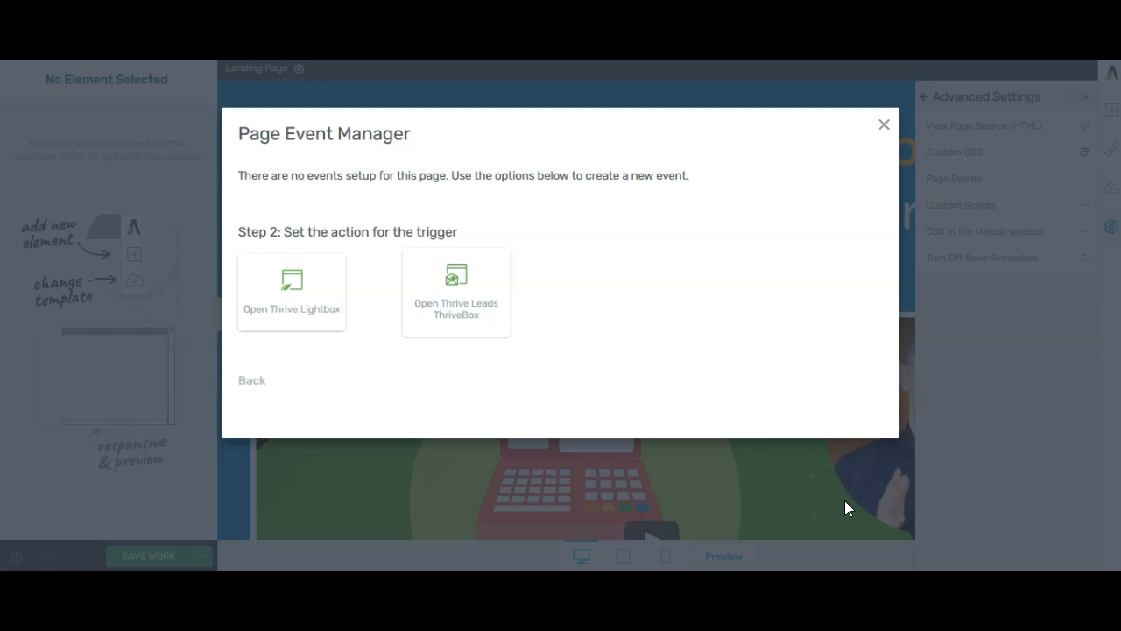
Set the trigger's action to Open Thrive Lightbox and create a lightbox titled "new lightbox" for it
{"action": "left_click", "coordinate": [325, 324]}
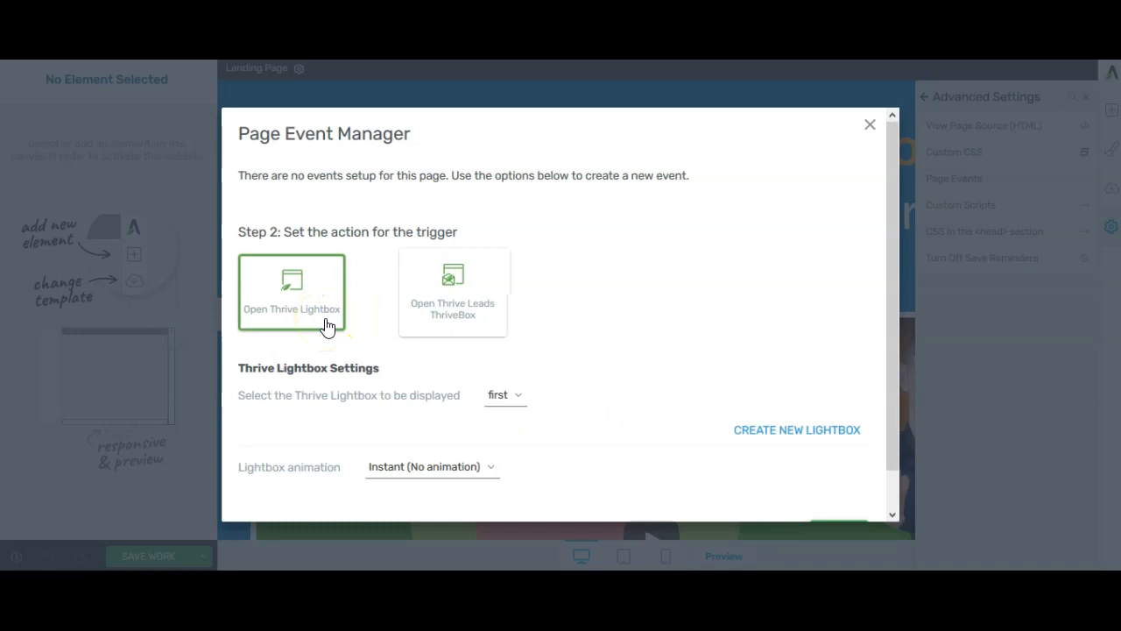
{"action": "left_click", "coordinate": [335, 328]}
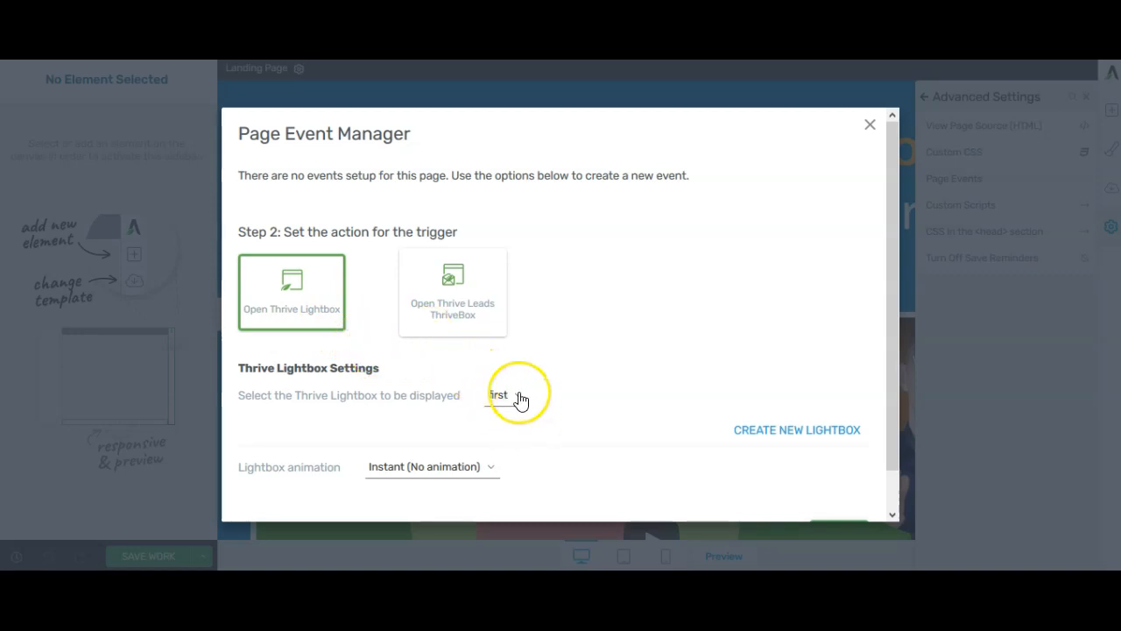
{"action": "left_click", "coordinate": [776, 435]}
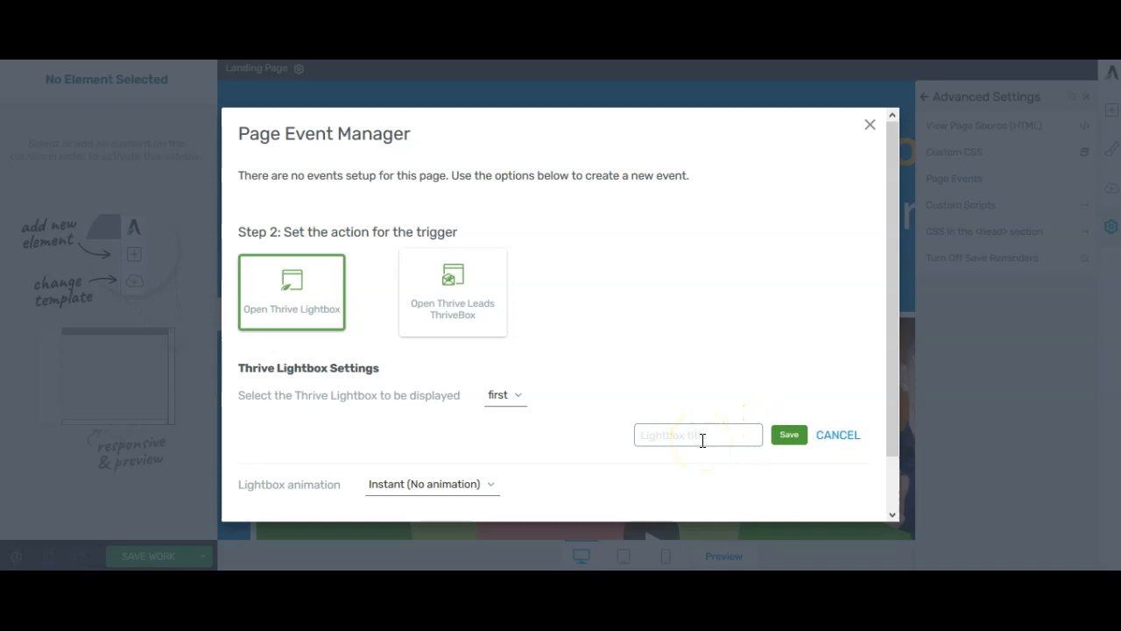
{"action": "type", "text": "new lightbox"}
{"action": "left_click", "coordinate": [789, 437]}
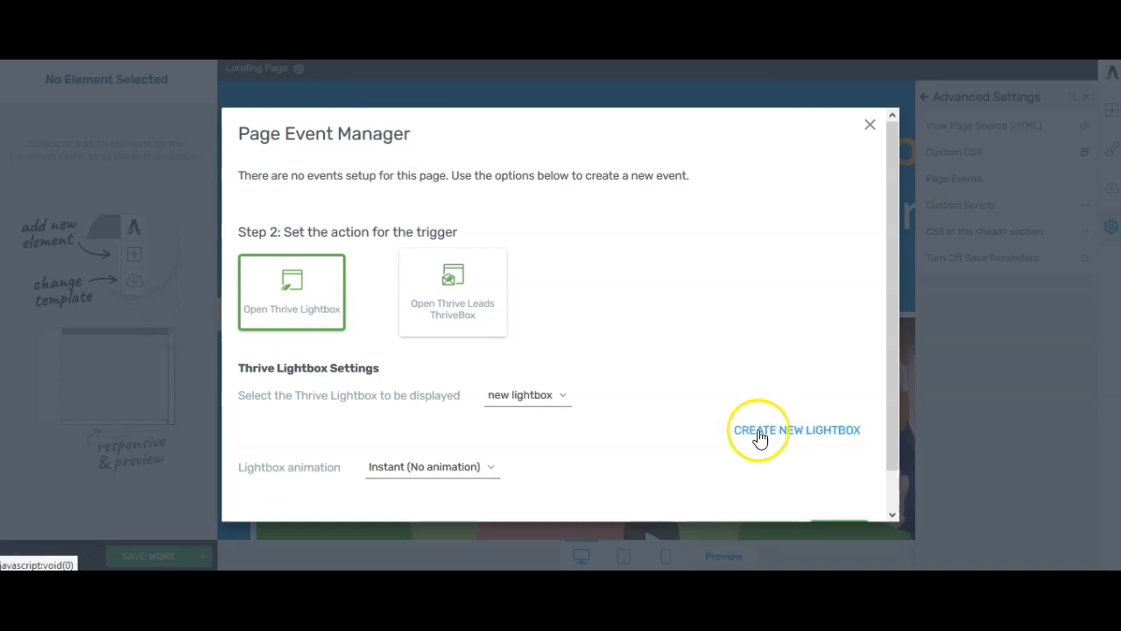
Set the lightbox animation to Instant (No animation) and save the exit-intent event
{"action": "left_click", "coordinate": [455, 473]}
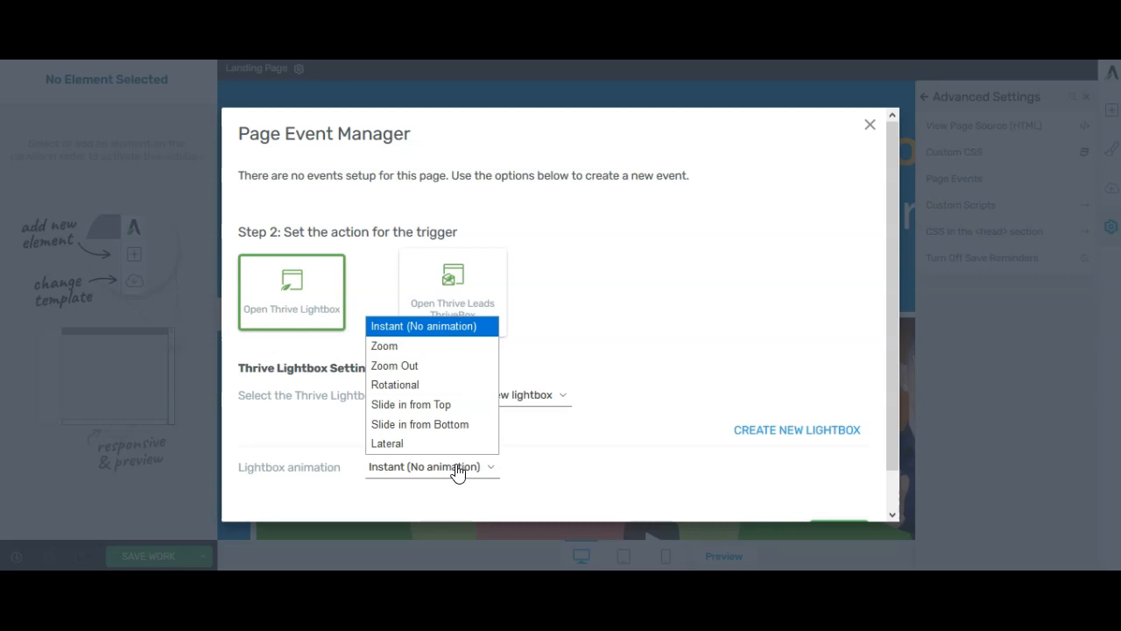
{"action": "left_click", "coordinate": [481, 327]}
{"action": "scroll", "coordinate": [613, 394], "scroll_direction": "down", "scroll_amount": 1}
{"action": "left_click", "coordinate": [839, 498]}
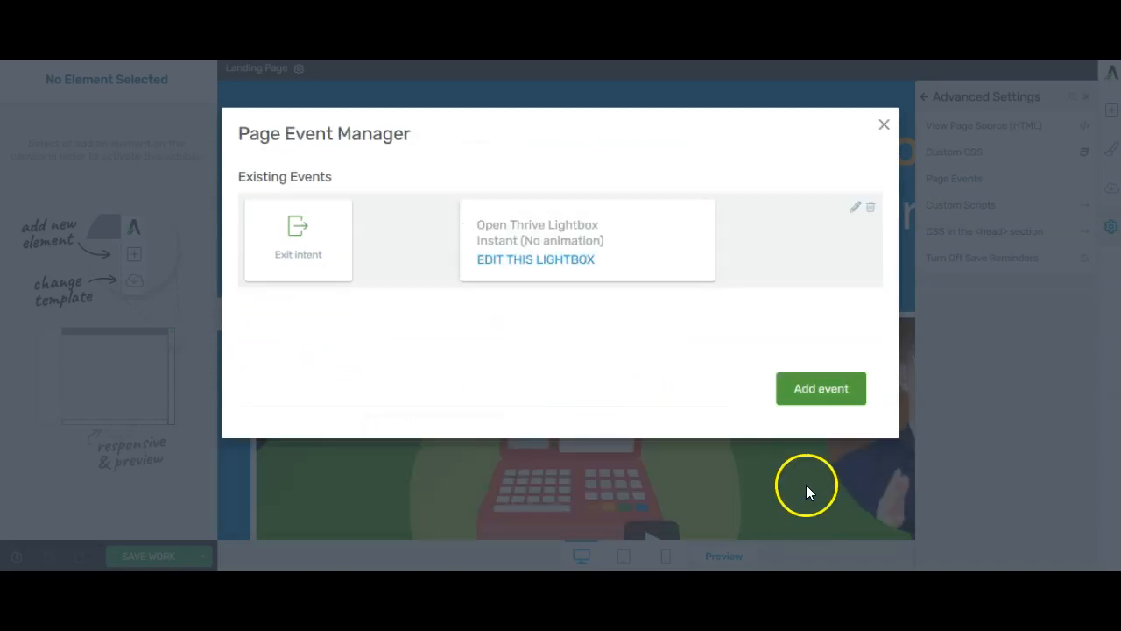
Open the event's lightbox for editing and place a Text element in its empty content area
{"action": "left_click", "coordinate": [532, 258]}
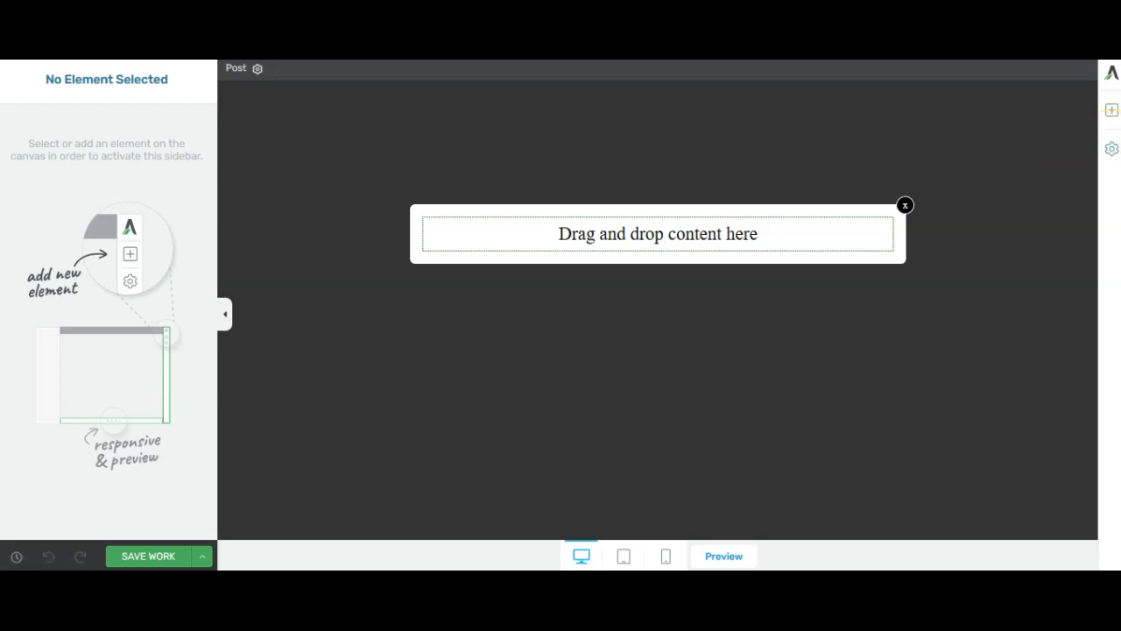
{"action": "left_click", "coordinate": [1111, 111]}
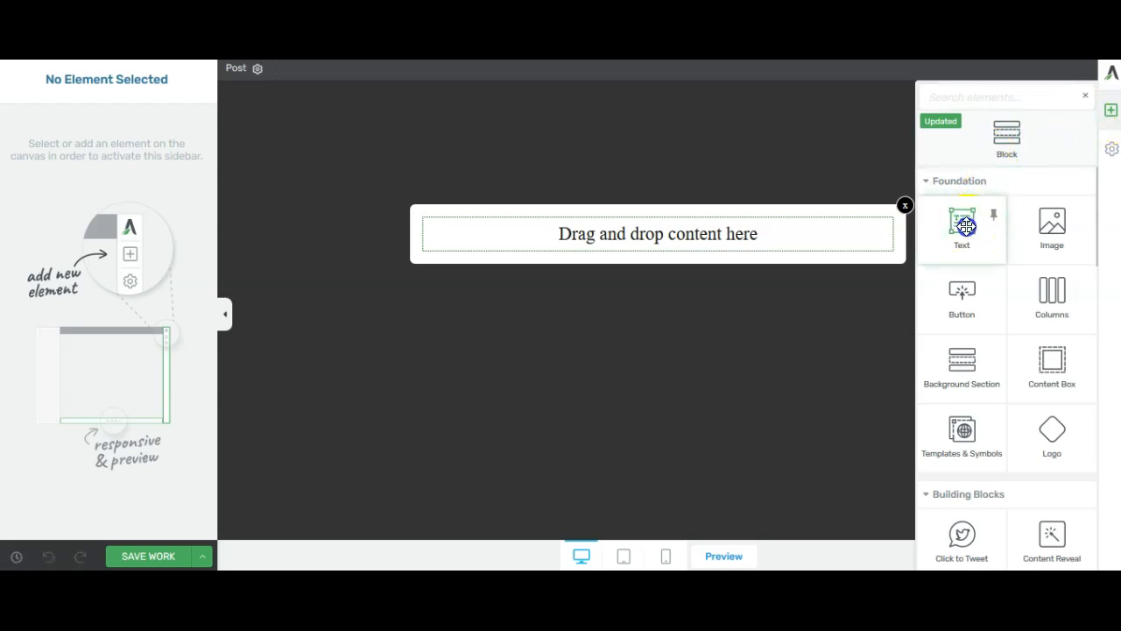
{"action": "left_click_drag", "start_coordinate": [966, 226], "coordinate": [648, 230]}
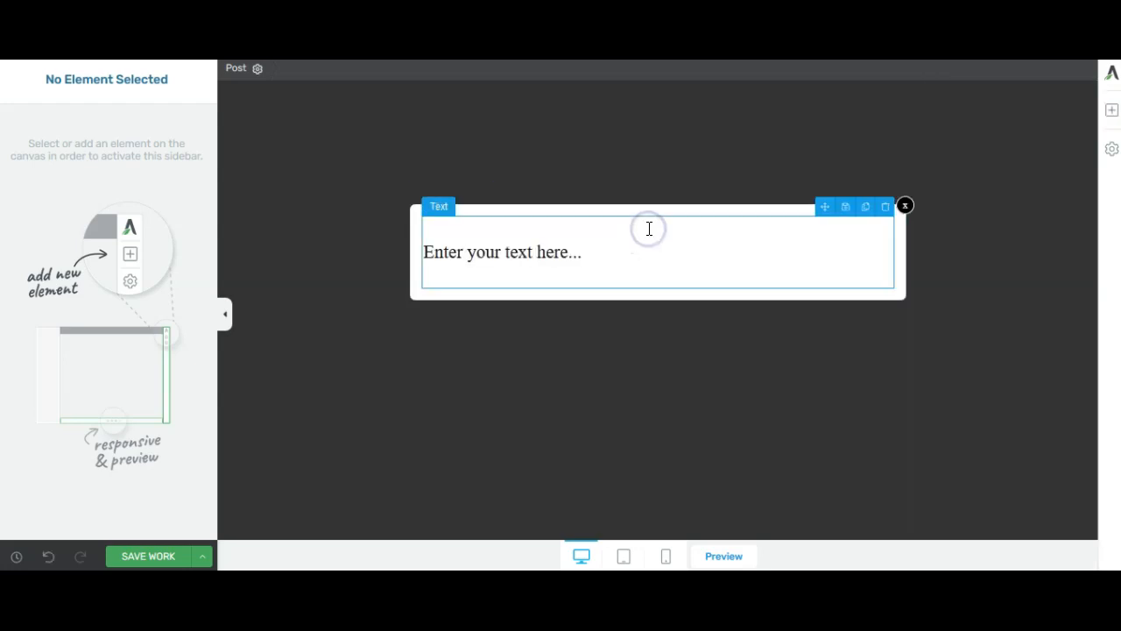
Replace the text element's placeholder with the headline "DON'T LEAVE JUST YET!"
{"action": "left_click", "coordinate": [613, 257]}
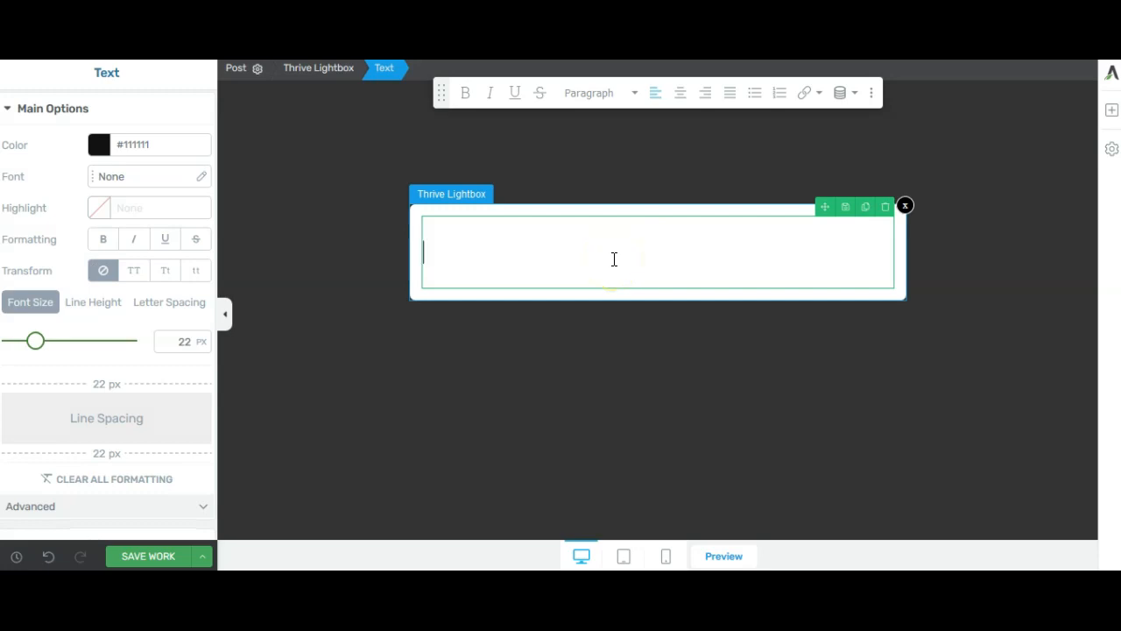
{"action": "type", "text": "DON'T LEAVE JUST YET"}
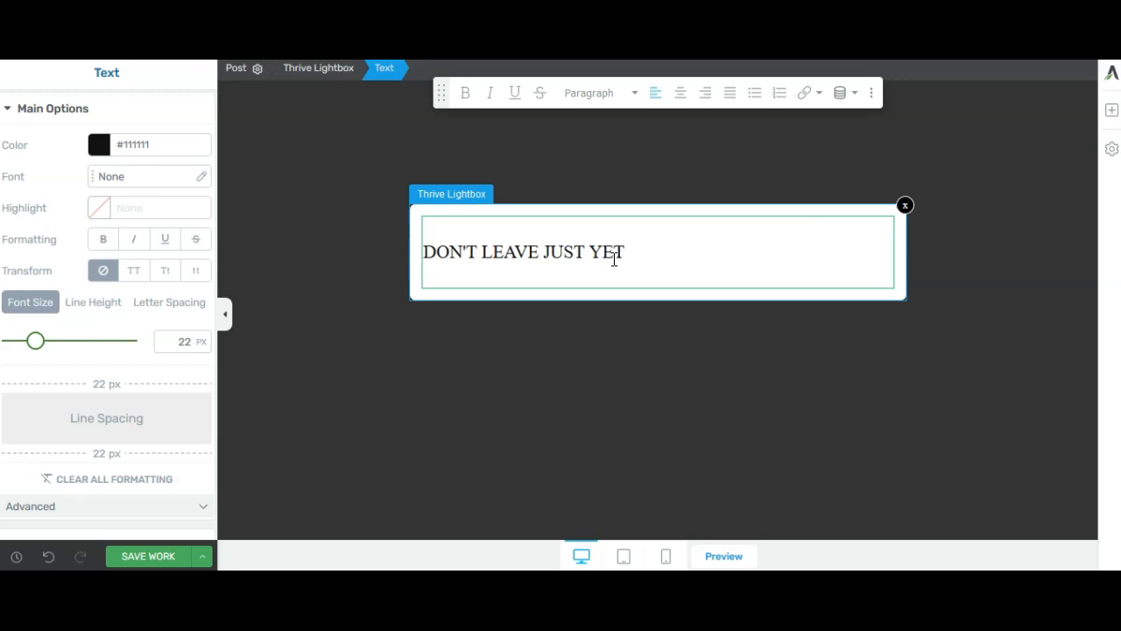
{"action": "type", "text": "!"}
Format the headline at 32 px, bold and centered
{"action": "left_click_drag", "start_coordinate": [640, 251], "coordinate": [412, 248]}
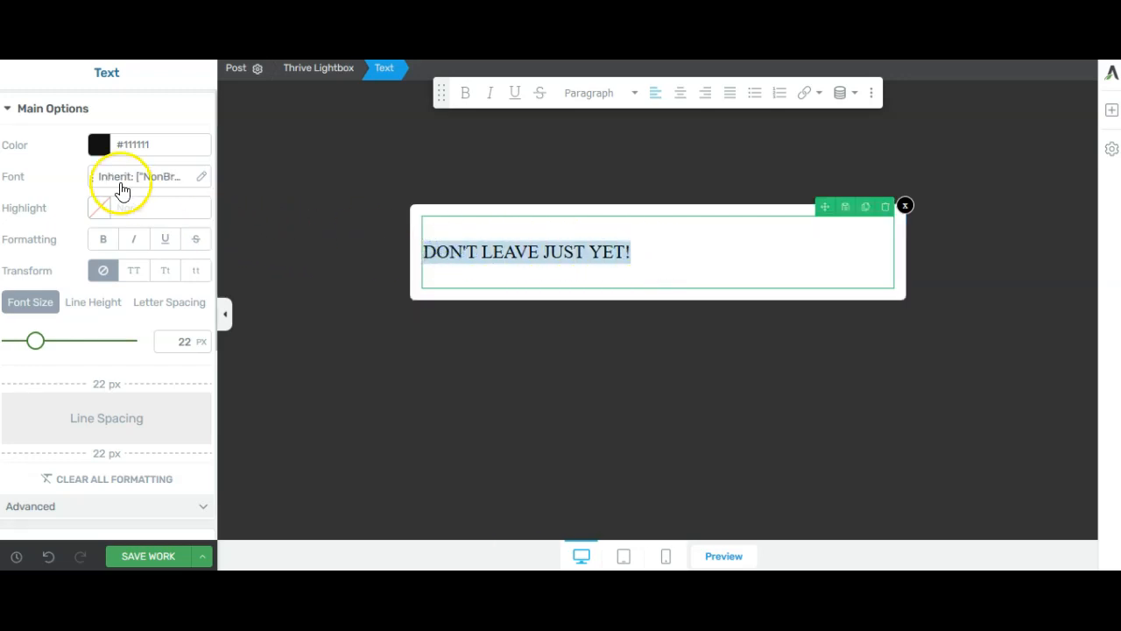
{"action": "left_click_drag", "start_coordinate": [35, 341], "coordinate": [48, 346]}
{"action": "left_click", "coordinate": [465, 94]}
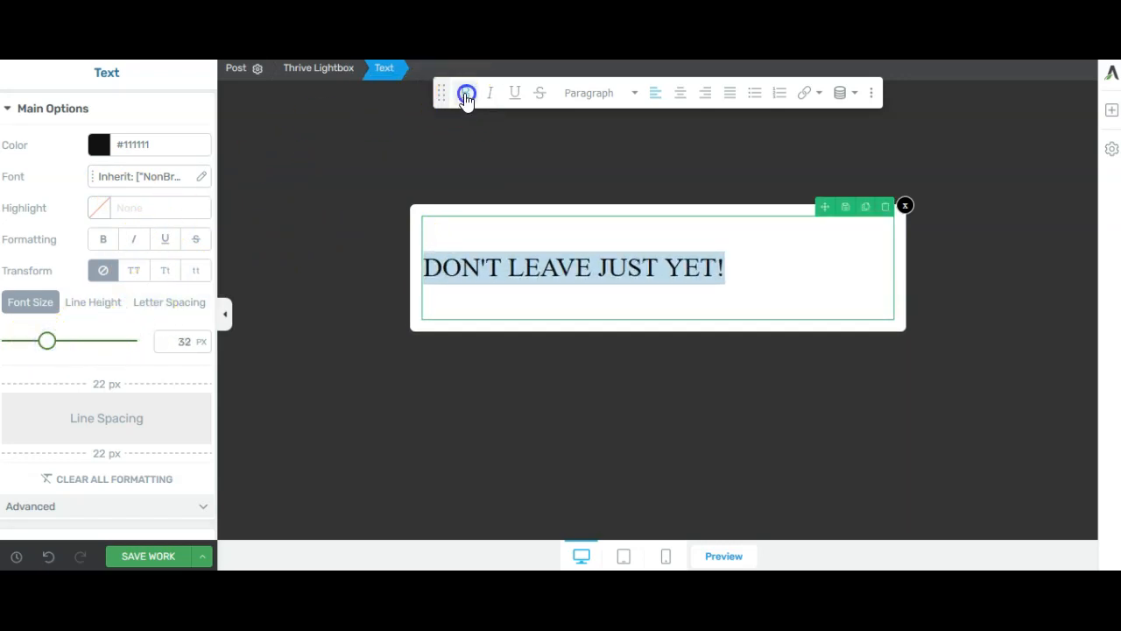
{"action": "left_click", "coordinate": [680, 94]}
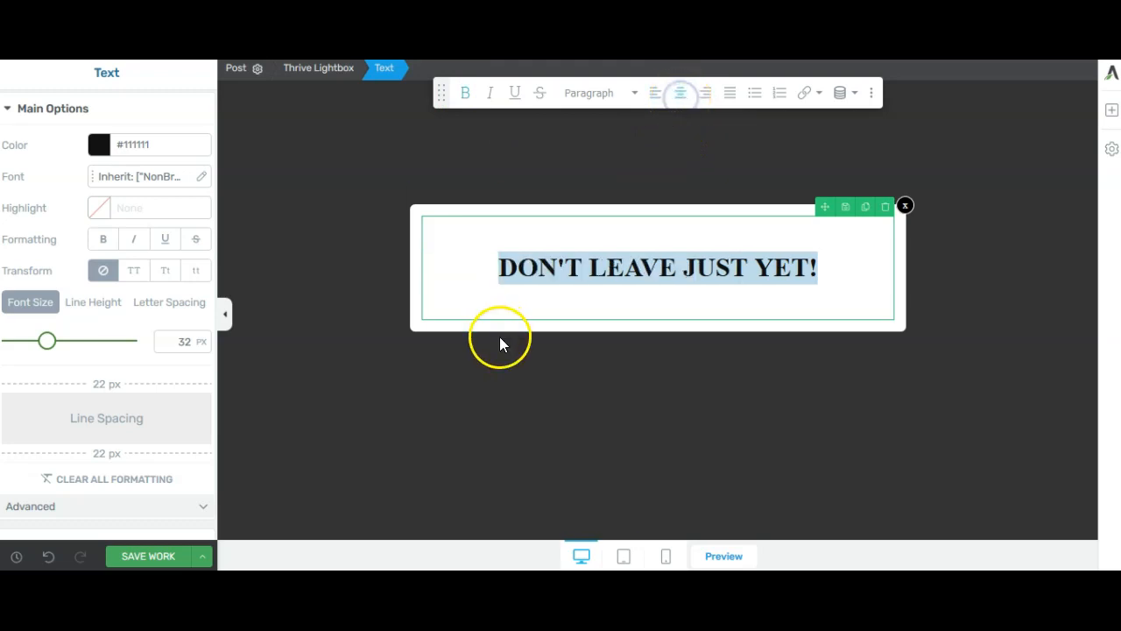
Set the headline's font to Abel
{"action": "left_click", "coordinate": [169, 181]}
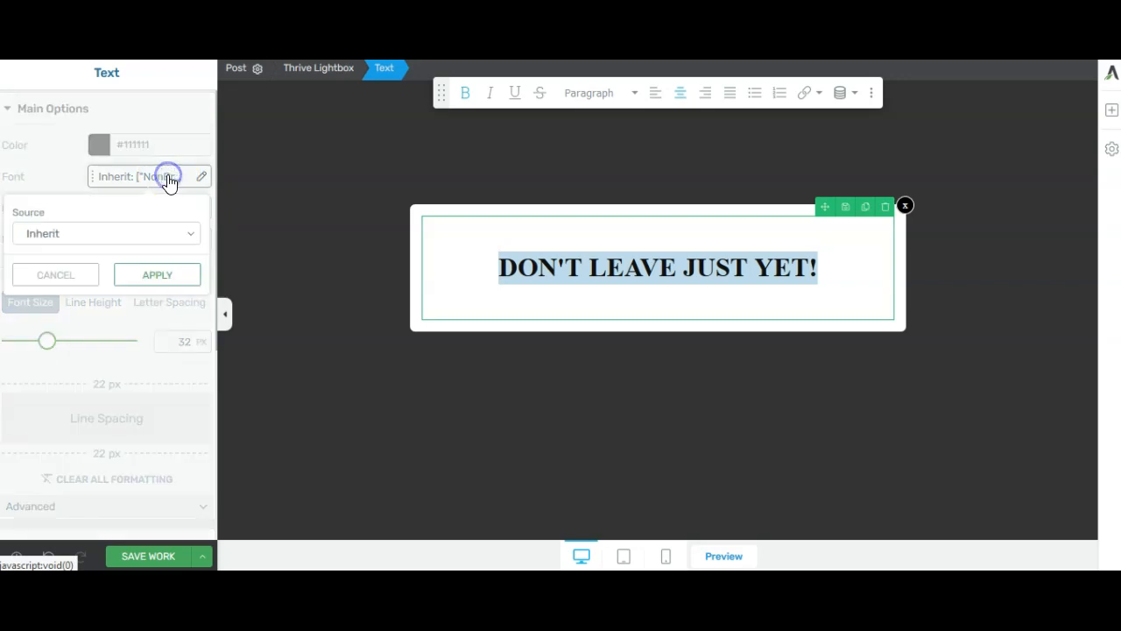
{"action": "left_click", "coordinate": [182, 234]}
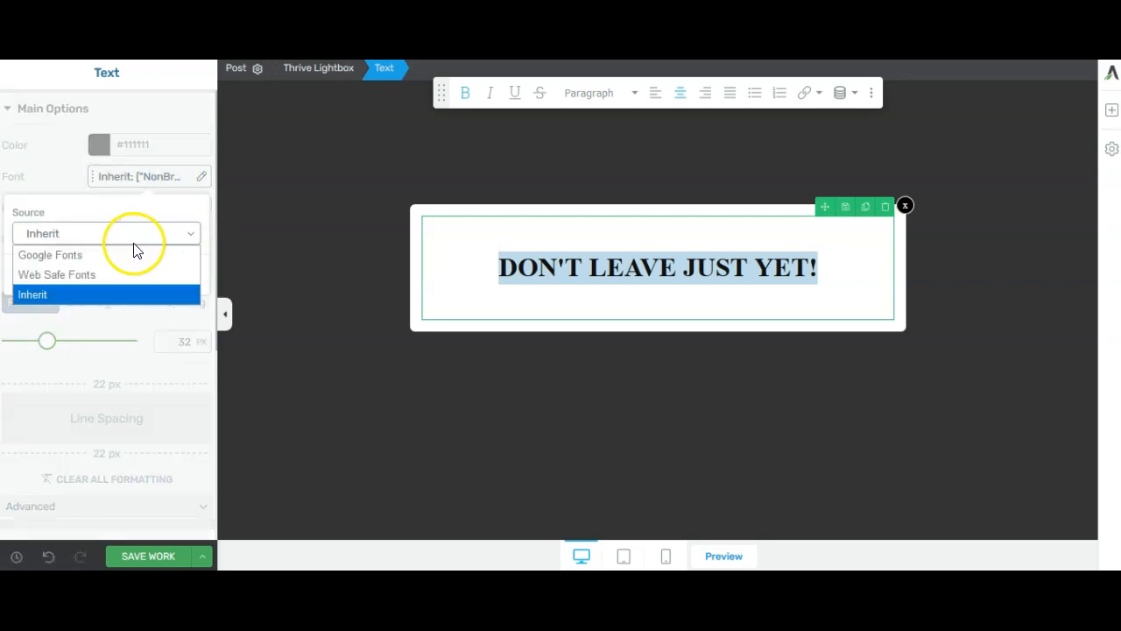
{"action": "left_click", "coordinate": [841, 268]}
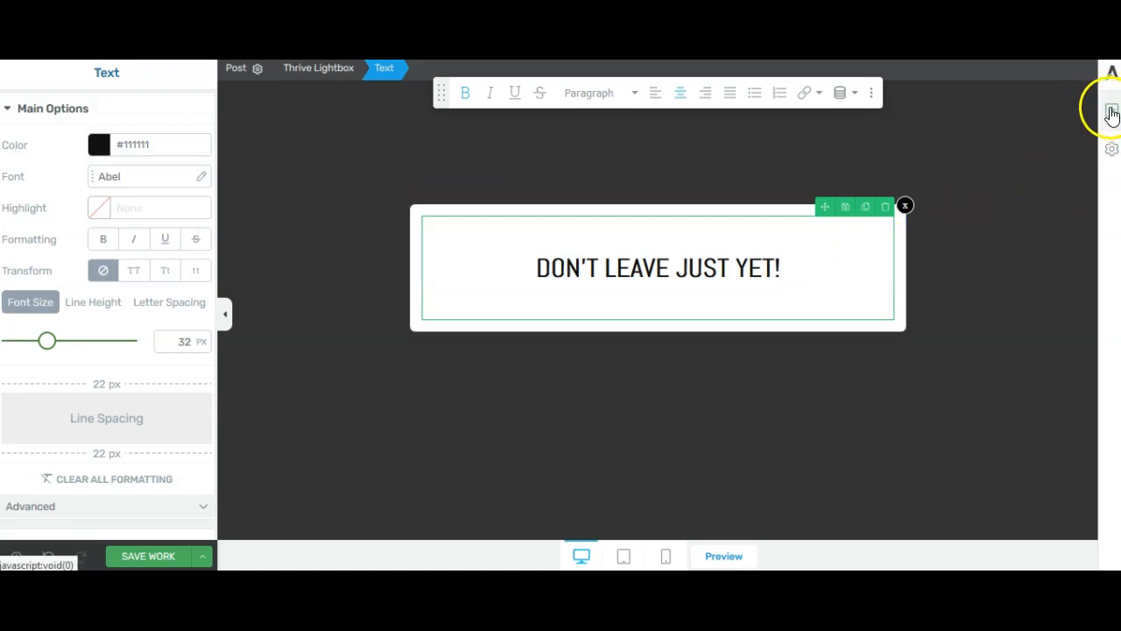
Add a second Text element below the headline reading "Enter your email below to receive 30% off your next purchase."
{"action": "left_click", "coordinate": [1111, 110]}
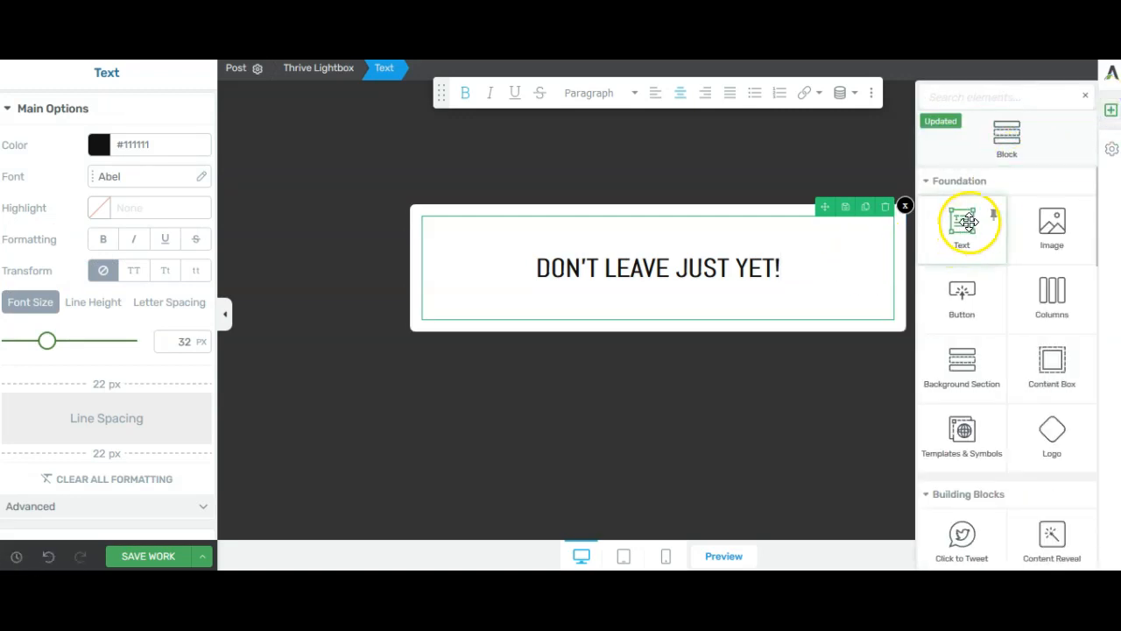
{"action": "left_click_drag", "start_coordinate": [962, 230], "coordinate": [644, 308]}
{"action": "type", "text": "E"}
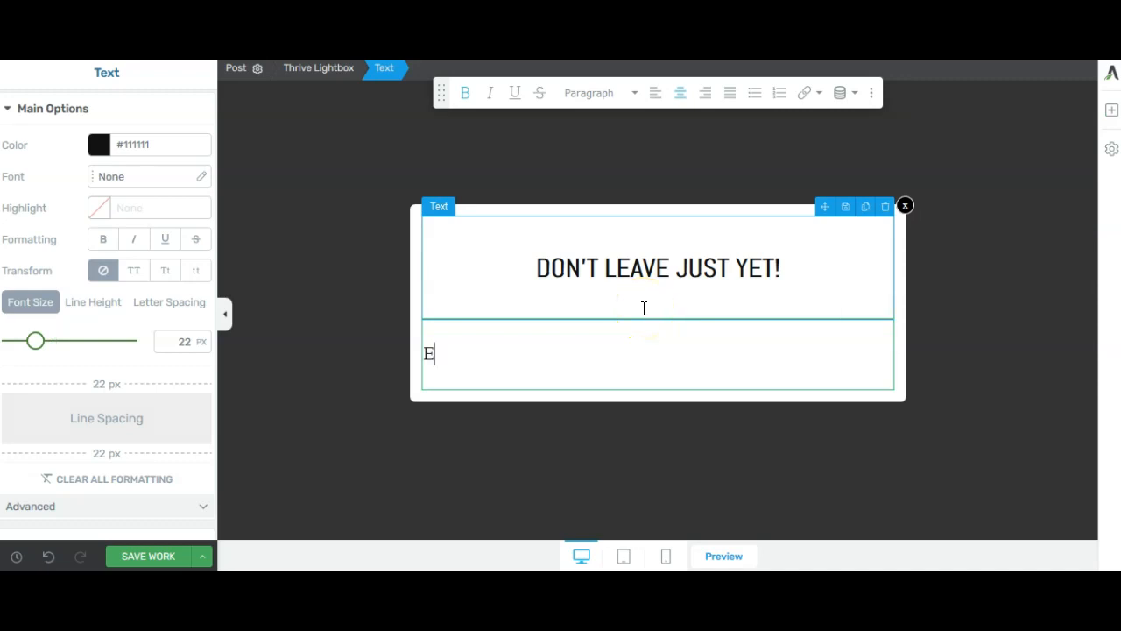
{"action": "type", "text": "nter your emai"}
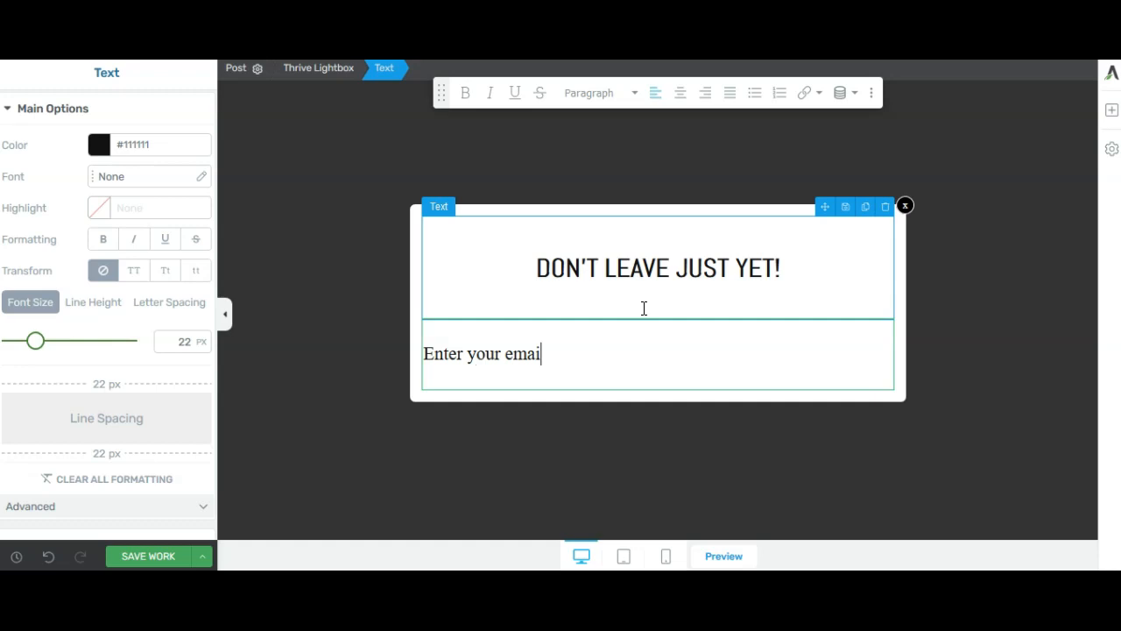
{"action": "type", "text": "l below to re"}
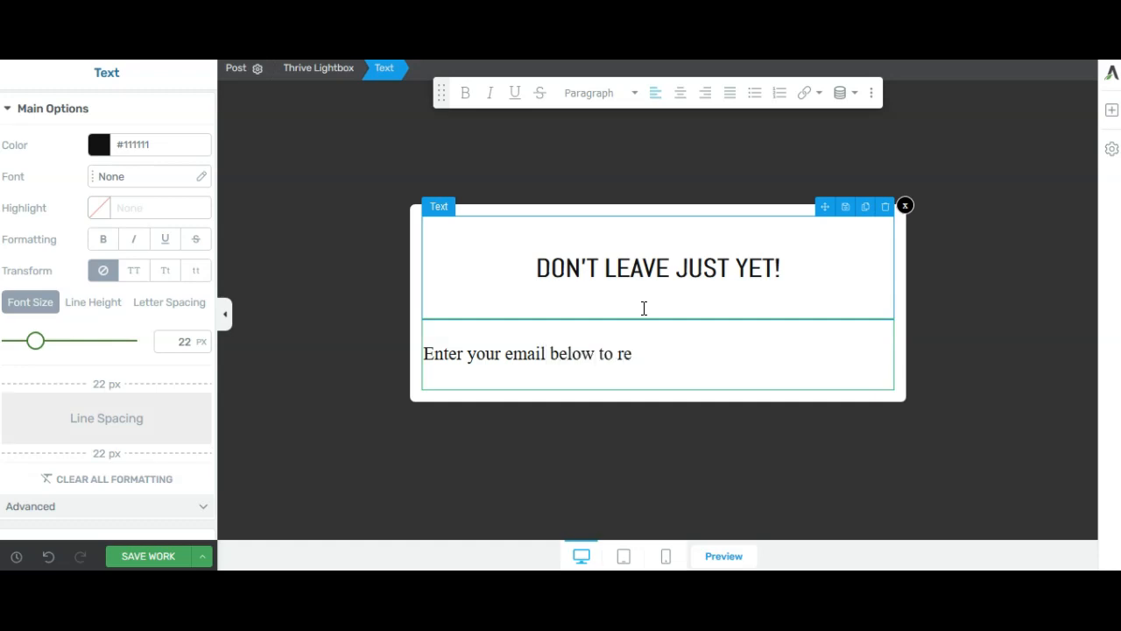
{"action": "type", "text": "ceive 30% off"}
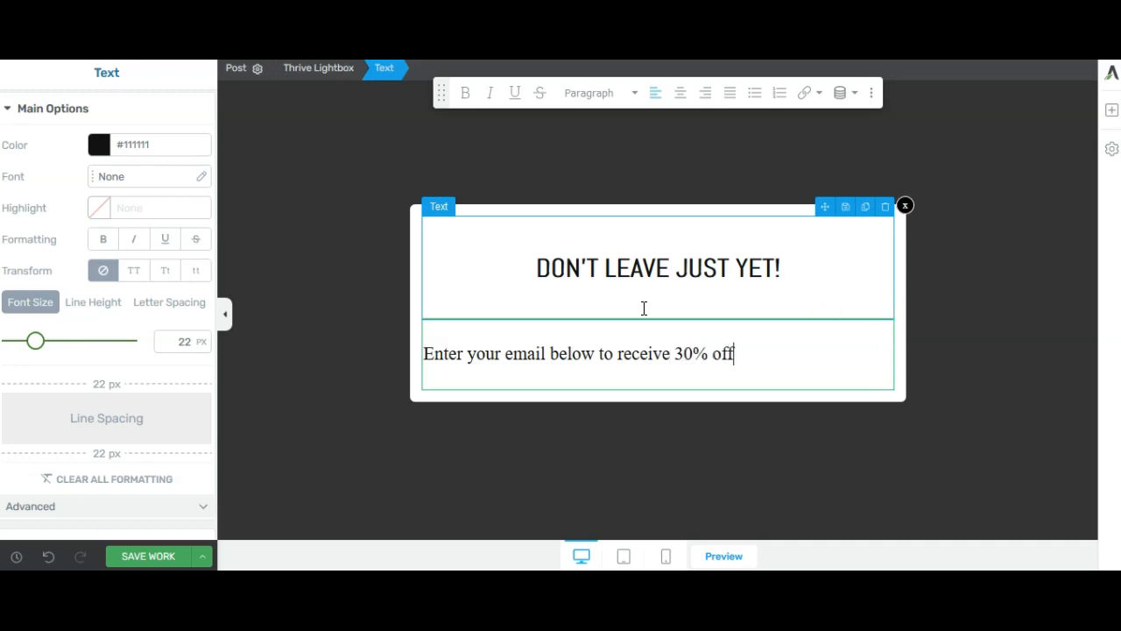
{"action": "type", "text": " your next"}
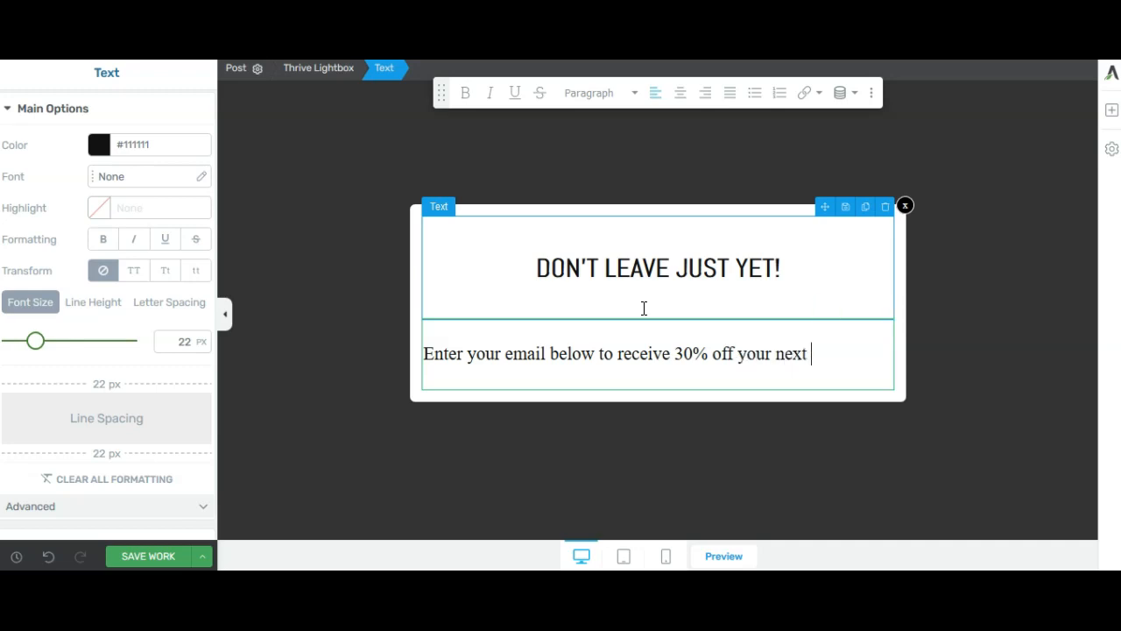
{"action": "type", "text": " purchase."}
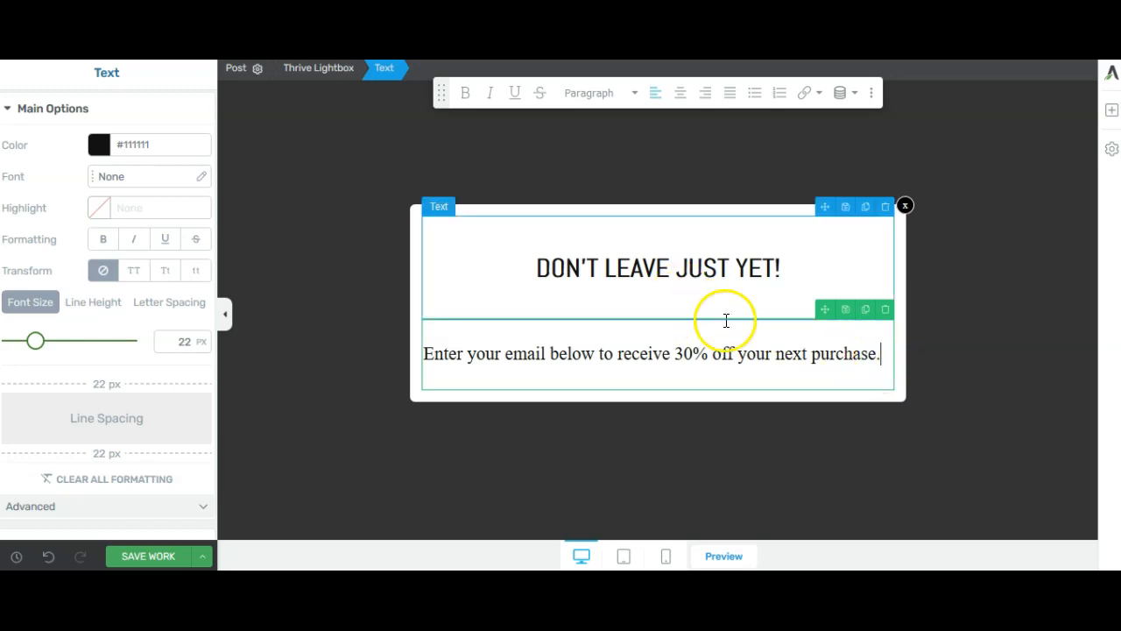
Center the email offer line below the headline
{"action": "left_click", "coordinate": [877, 353]}
{"action": "left_click_drag", "start_coordinate": [877, 354], "coordinate": [345, 360]}
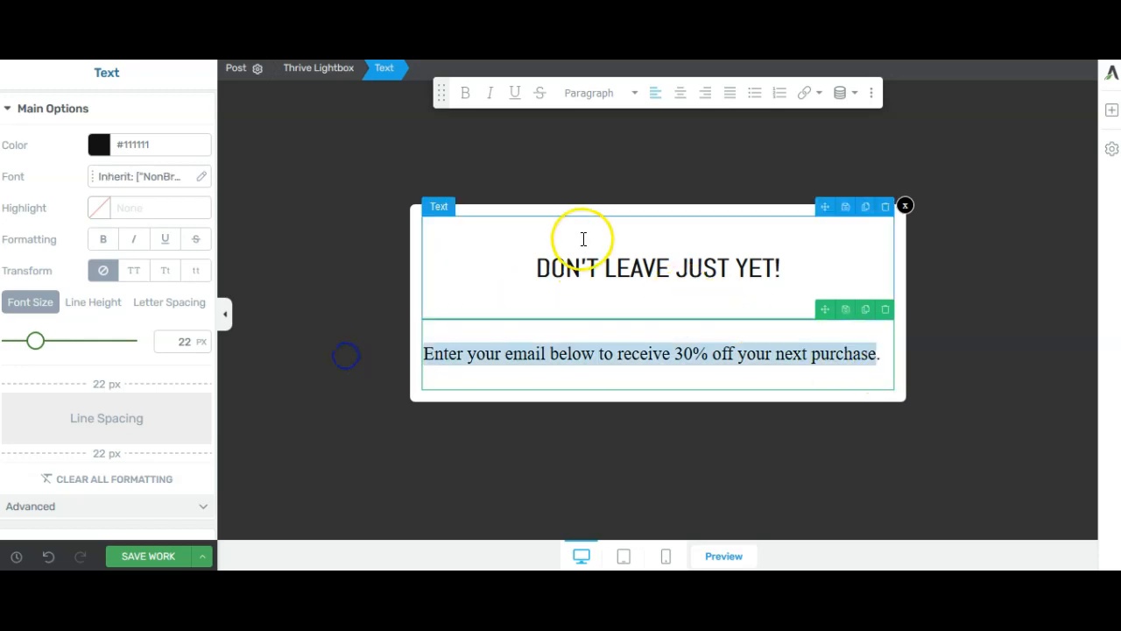
{"action": "left_click", "coordinate": [676, 95]}
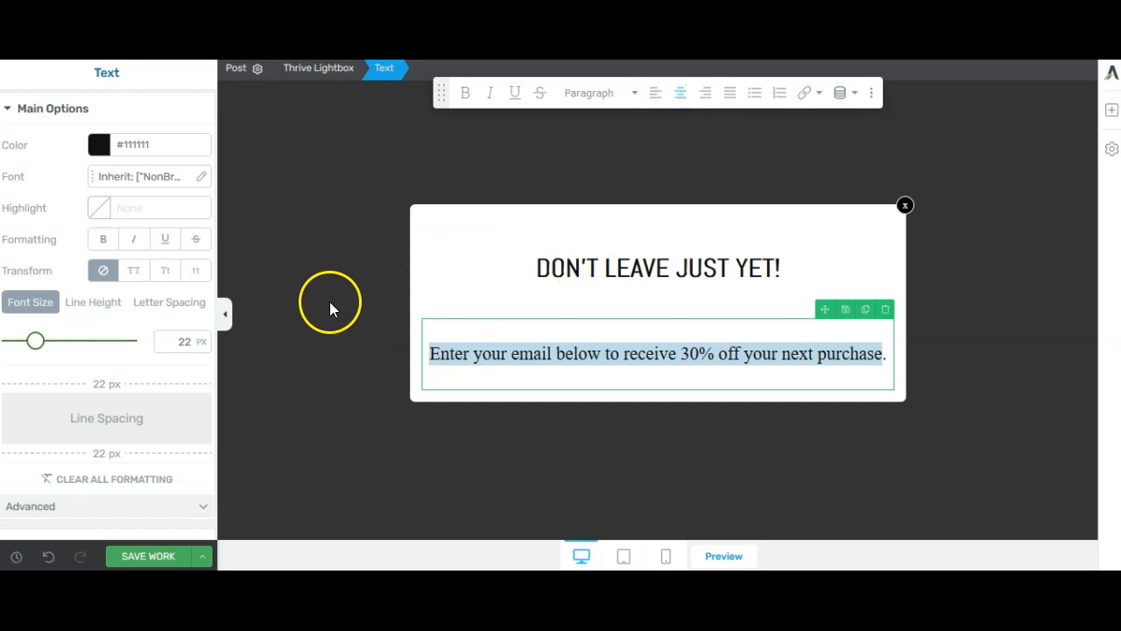
Set the email offer line's font to Abel from Google Fonts
{"action": "left_click", "coordinate": [149, 176]}
{"action": "left_click", "coordinate": [145, 232]}
{"action": "left_click", "coordinate": [146, 254]}
{"action": "left_click", "coordinate": [145, 293]}
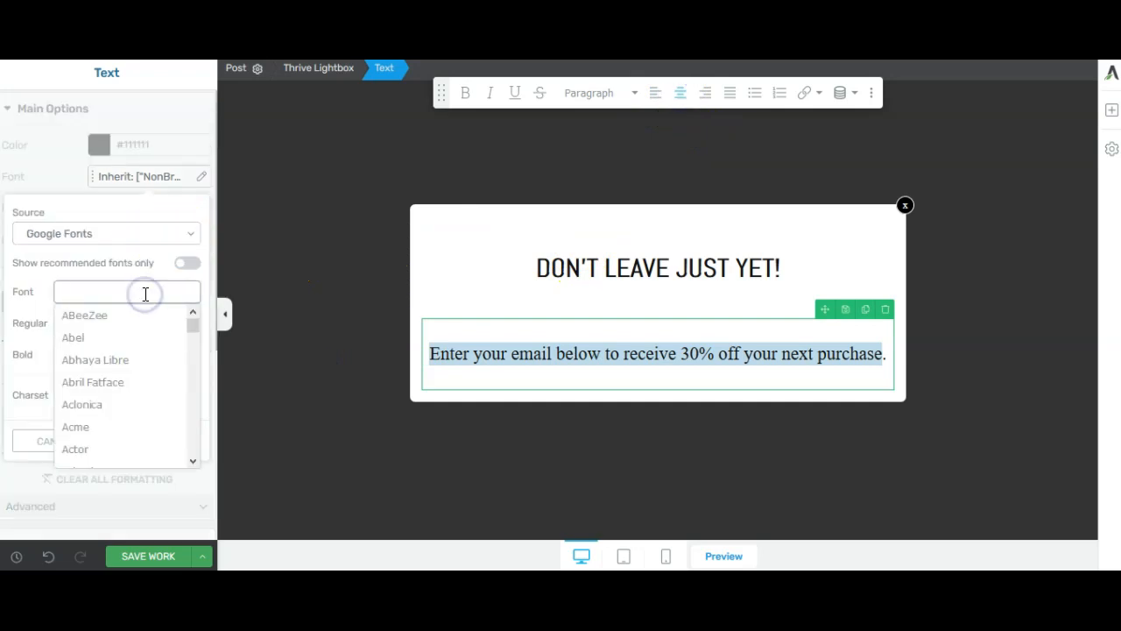
{"action": "left_click", "coordinate": [117, 340]}
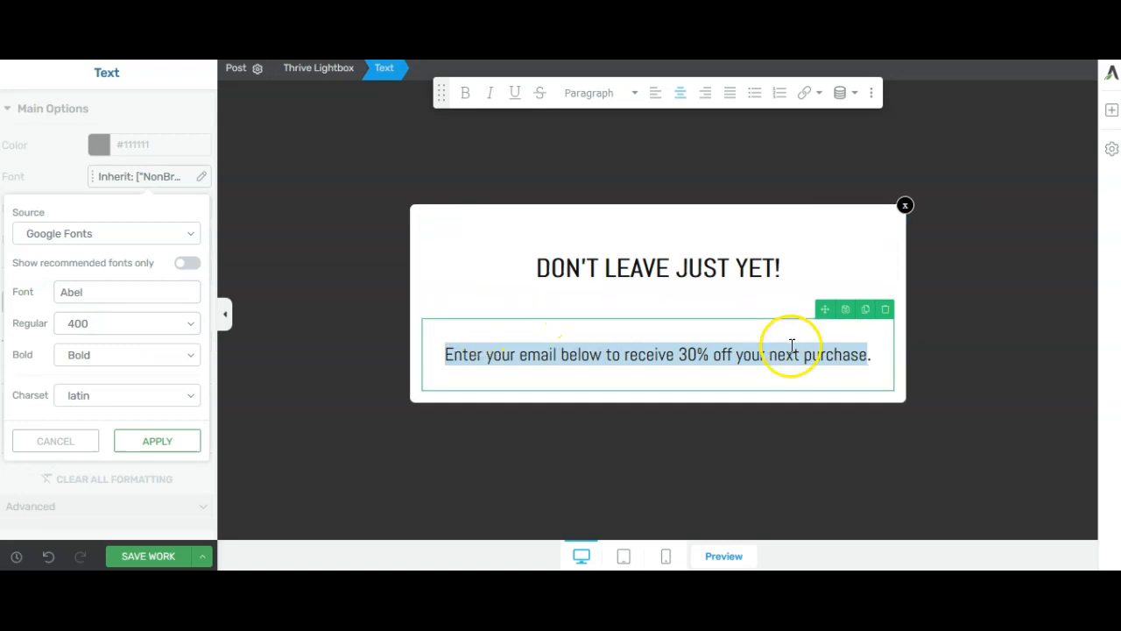
{"action": "left_click", "coordinate": [902, 365]}
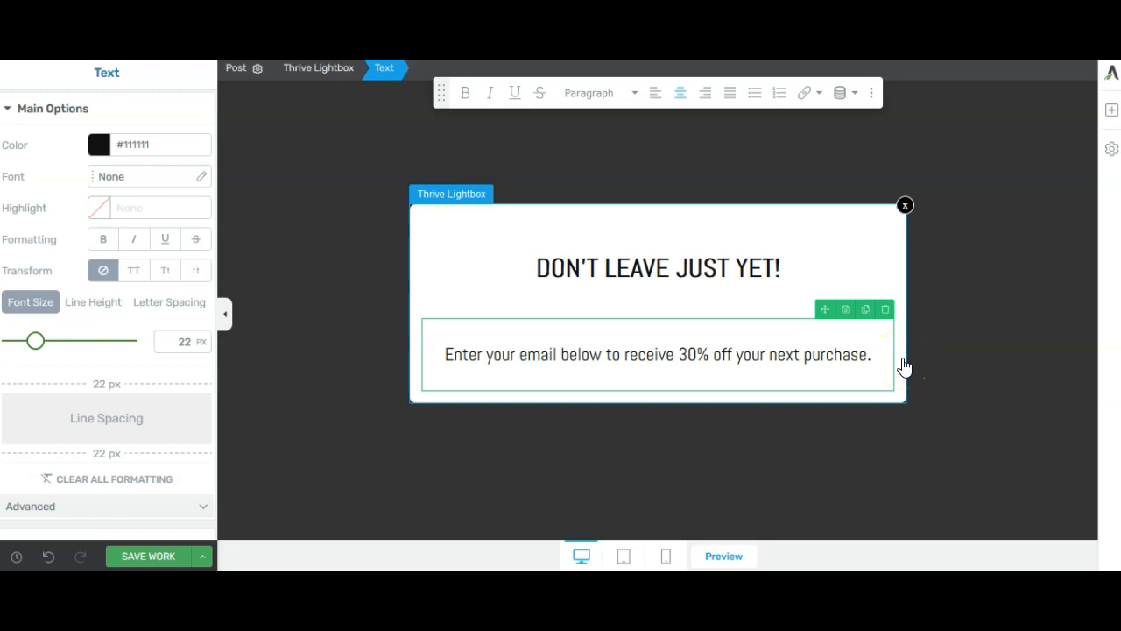
Add a Lead Generation element below the email offer line using the single email field form template with a paper-plane submit button
{"action": "left_click", "coordinate": [1111, 112]}
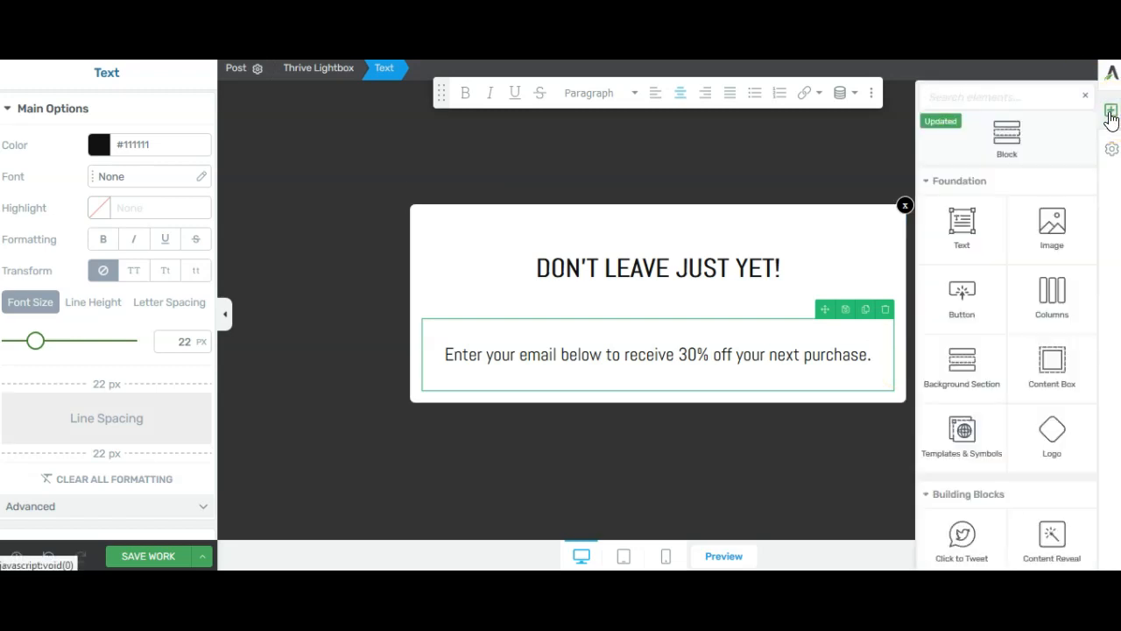
{"action": "left_click", "coordinate": [987, 95]}
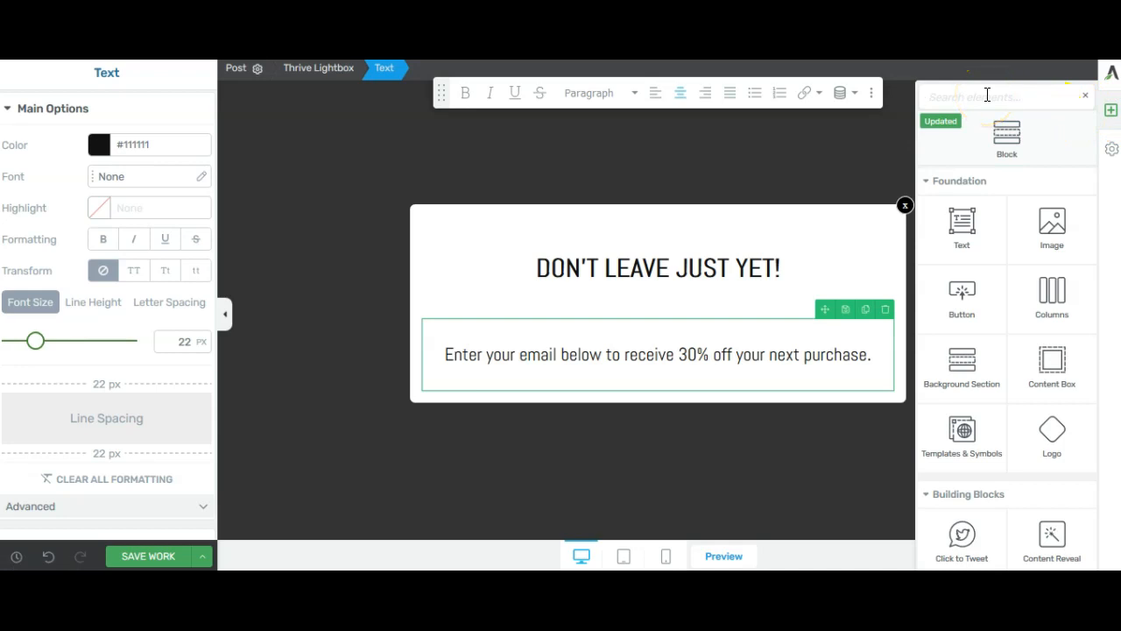
{"action": "type", "text": "lead"}
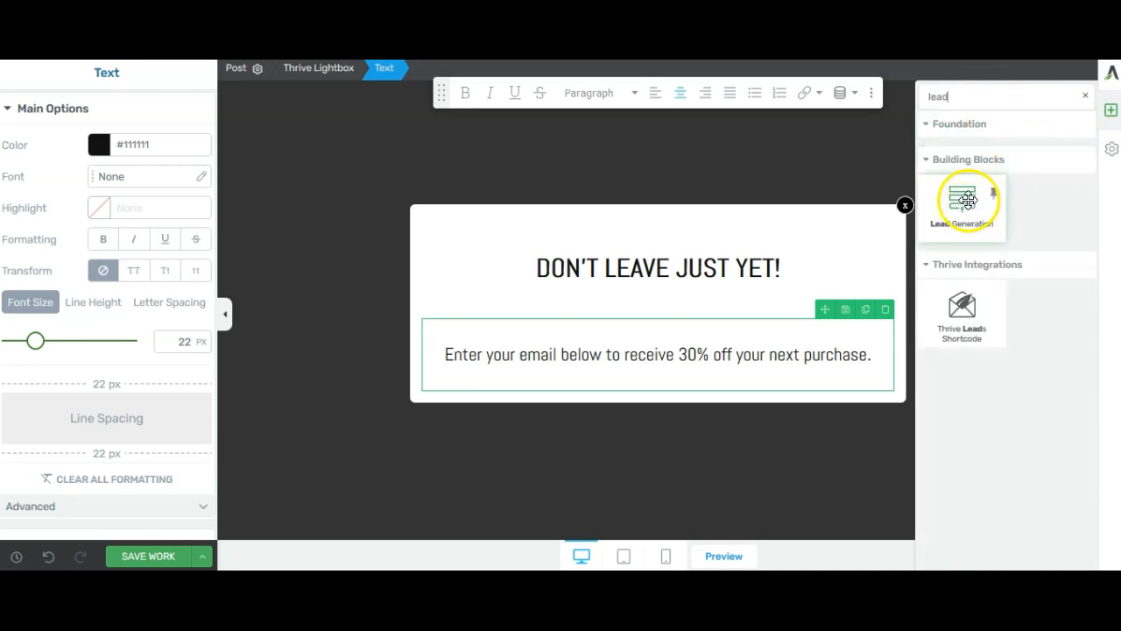
{"action": "mouse_move", "coordinate": [972, 205]}
{"action": "left_mouse_down"}
{"action": "mouse_move", "coordinate": [825, 341]}
{"action": "mouse_move", "coordinate": [683, 388]}
{"action": "left_mouse_up"}
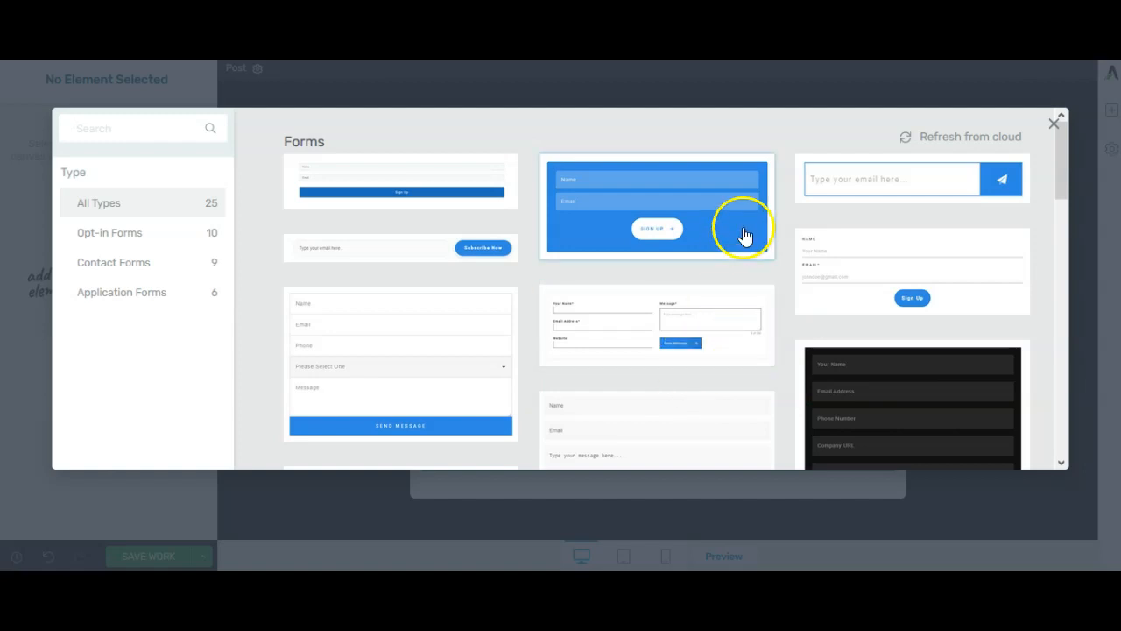
{"action": "left_click", "coordinate": [871, 186]}
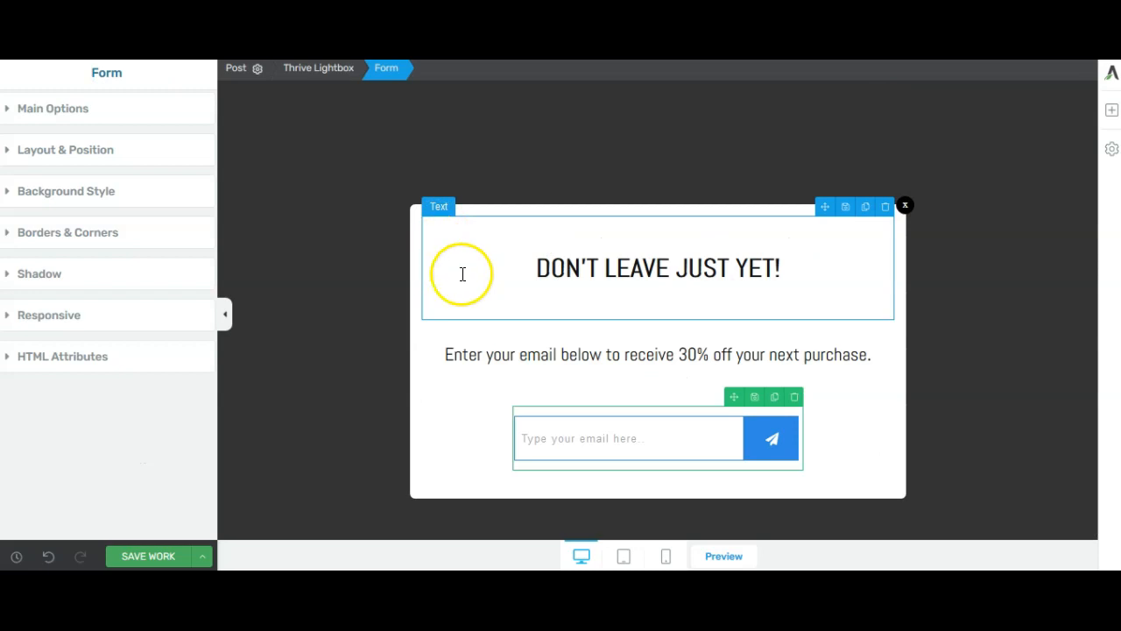
Connect the form to GetResponse through the API and choose the mailing list that receives the leads
{"action": "left_click", "coordinate": [553, 439]}
{"action": "left_click", "coordinate": [92, 108]}
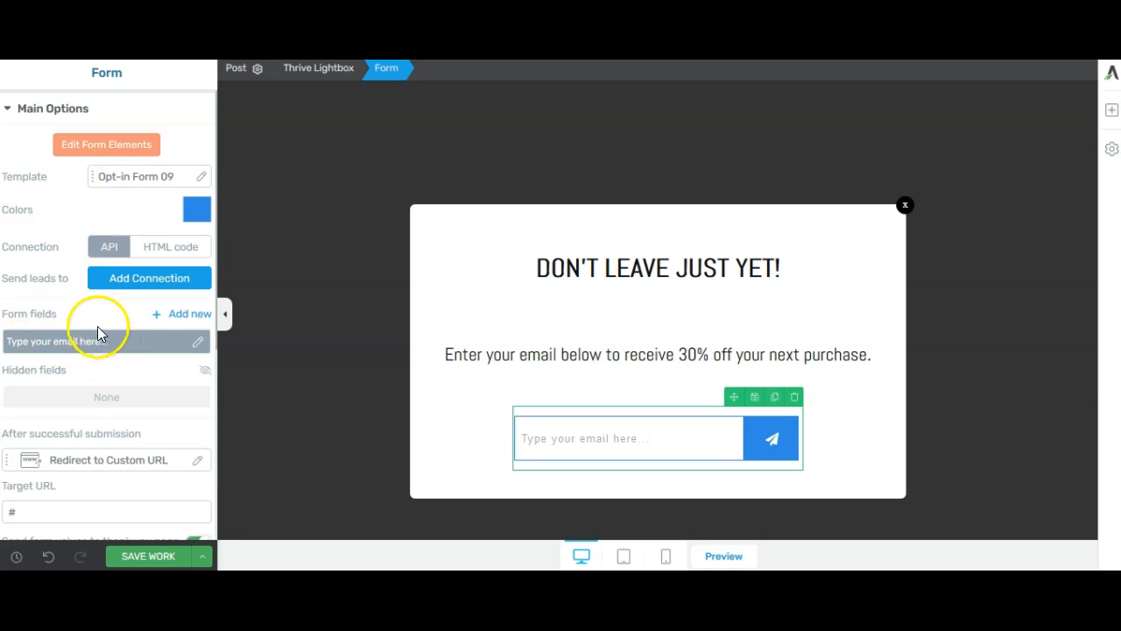
{"action": "left_click", "coordinate": [138, 284]}
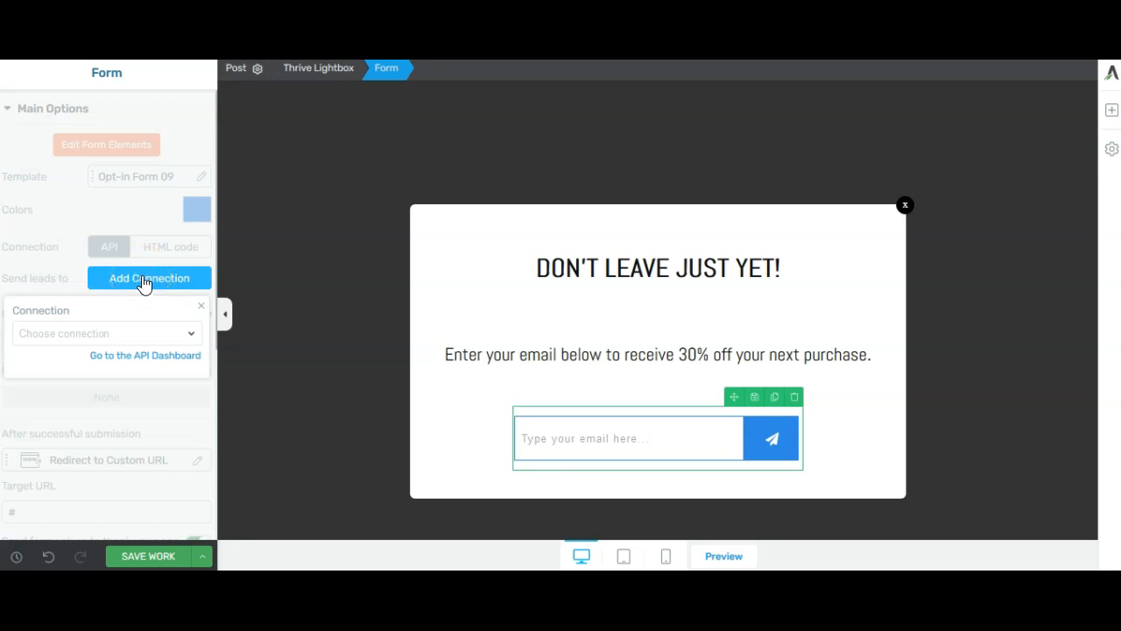
{"action": "left_click", "coordinate": [155, 341]}
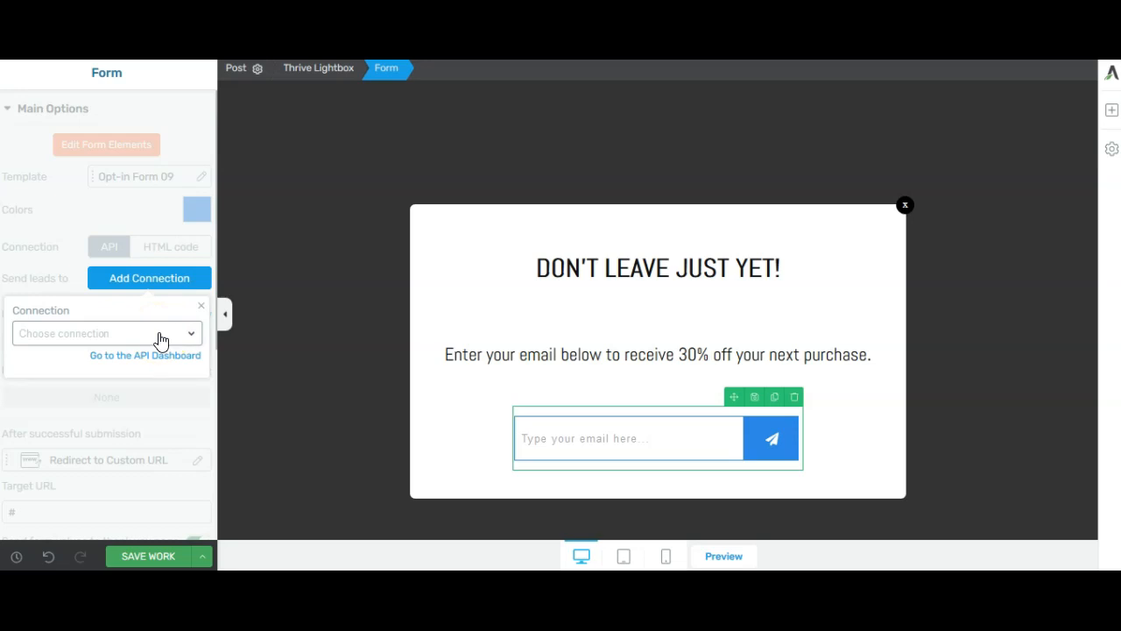
{"action": "left_click", "coordinate": [179, 338]}
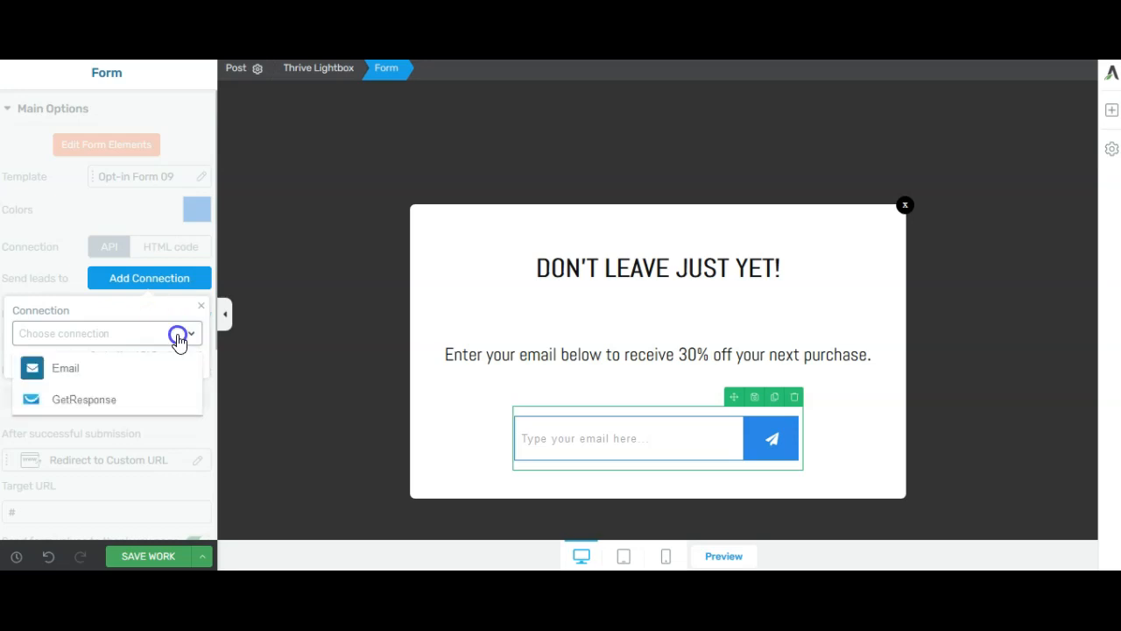
{"action": "left_click", "coordinate": [129, 405]}
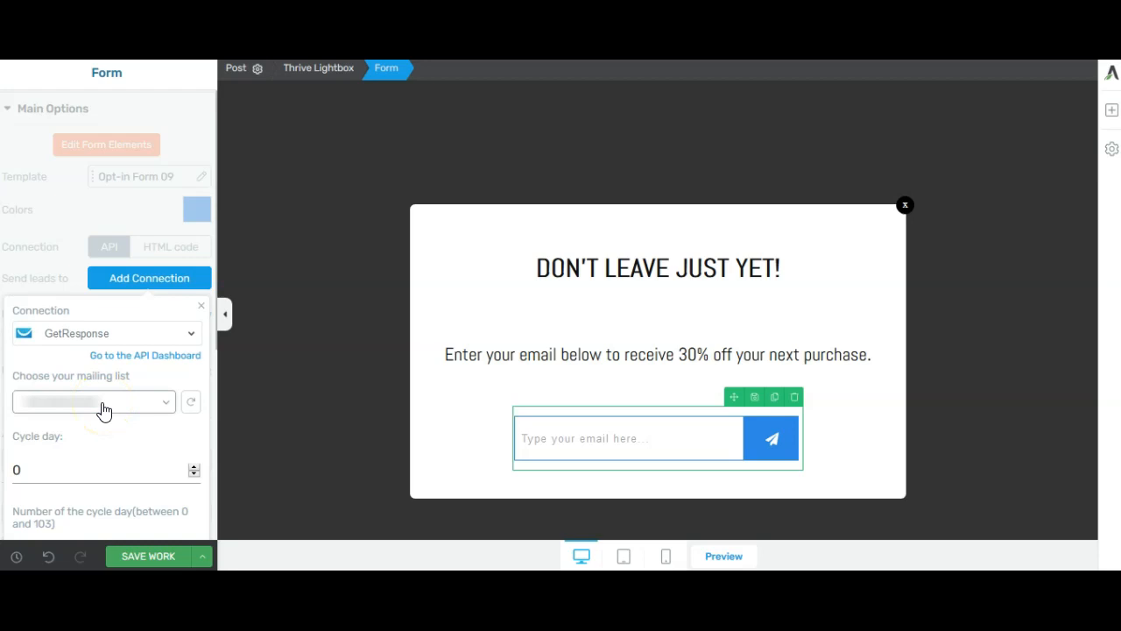
{"action": "left_click", "coordinate": [113, 408]}
{"action": "left_click", "coordinate": [80, 446]}
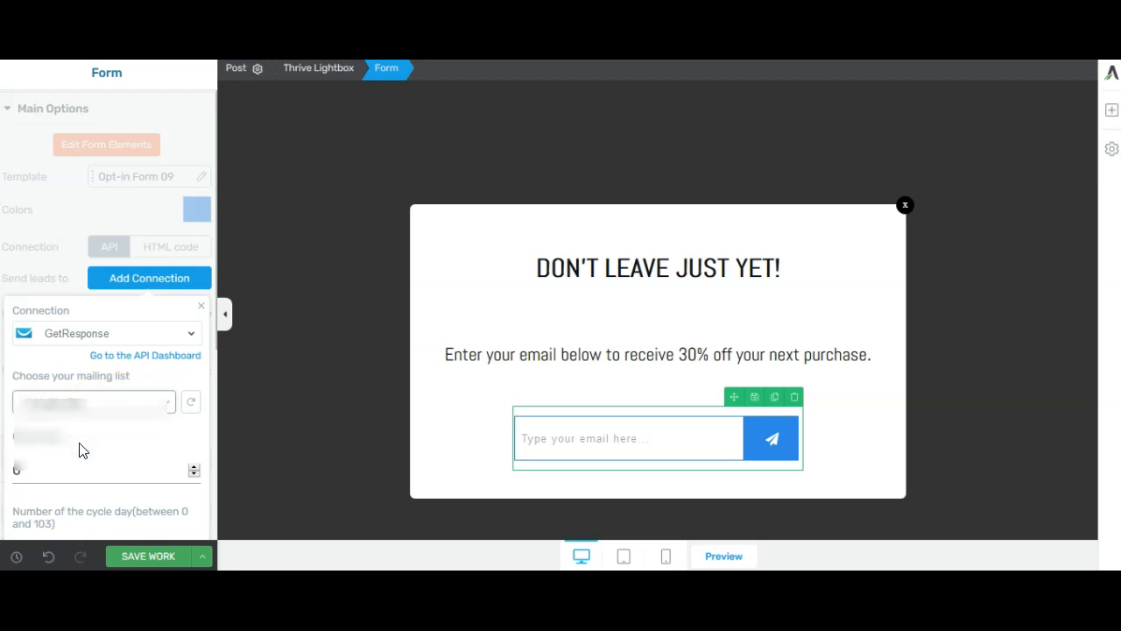
{"action": "scroll", "coordinate": [88, 448], "scroll_direction": "down", "scroll_amount": 3}
{"action": "left_click", "coordinate": [158, 347]}
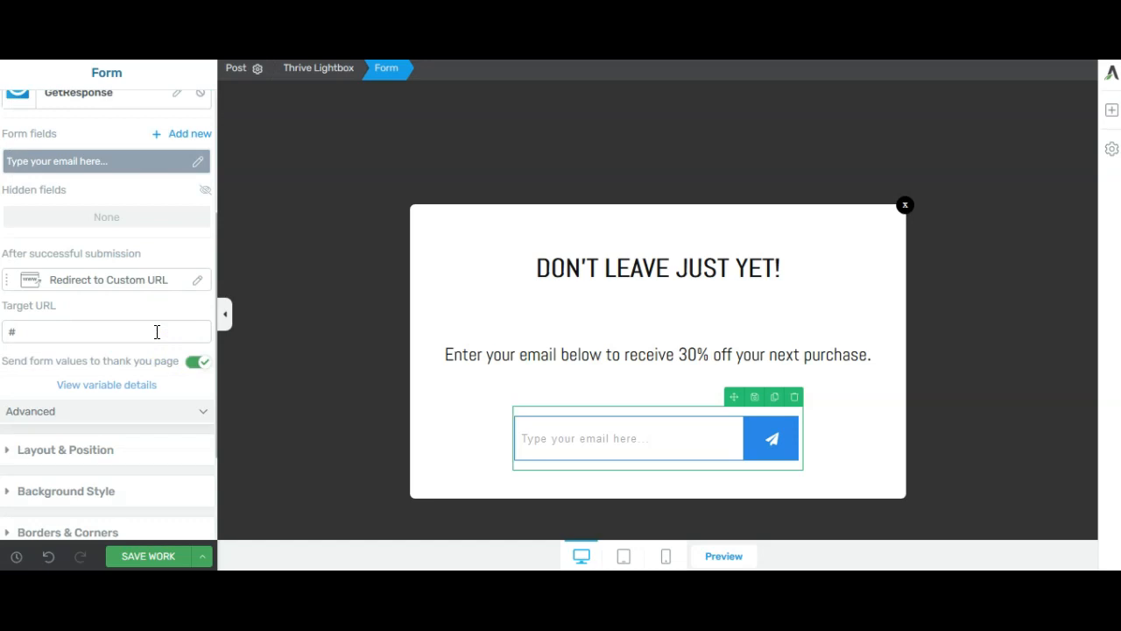
{"action": "left_click", "coordinate": [108, 324]}
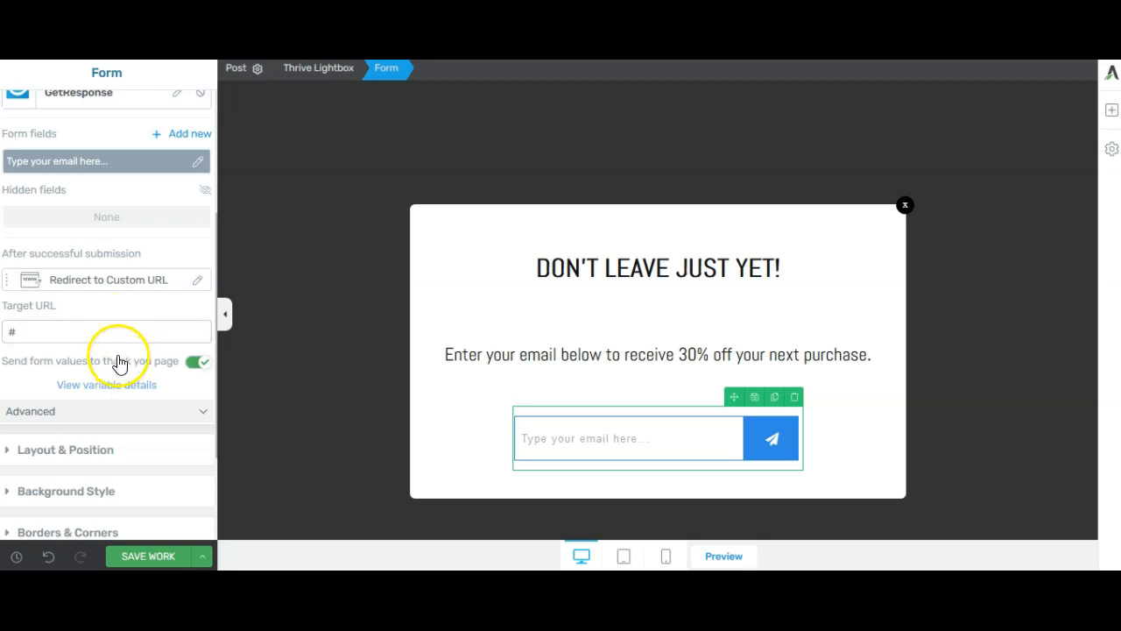
Save the lightbox, switch back to the landing page editor and save the landing page
{"action": "left_click", "coordinate": [155, 557]}
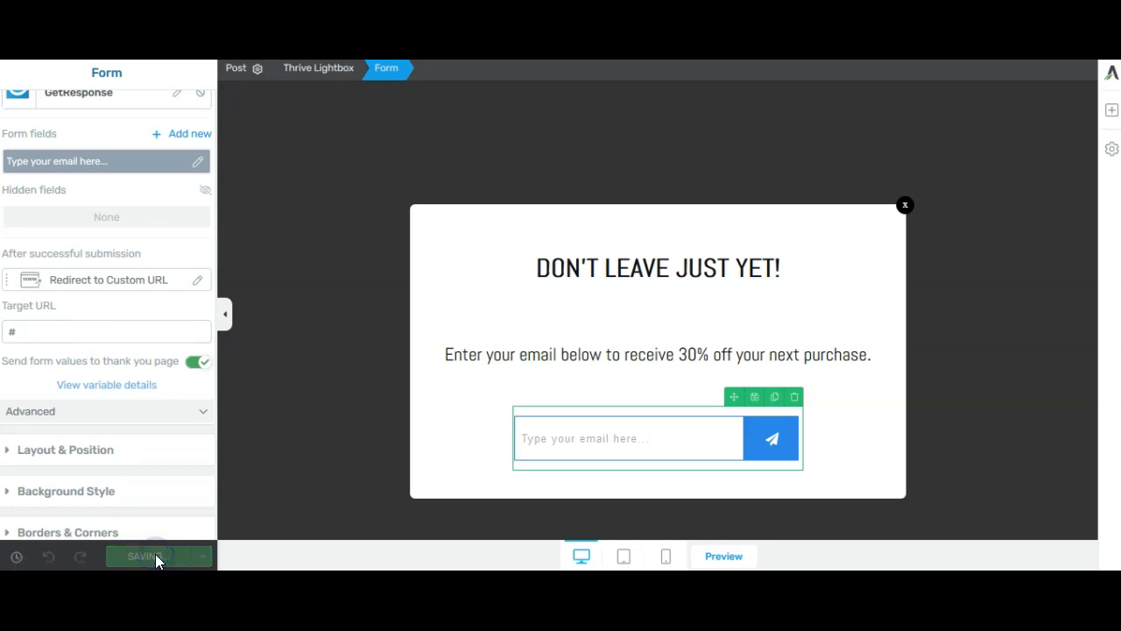
{"action": "left_click", "coordinate": [424, 116]}
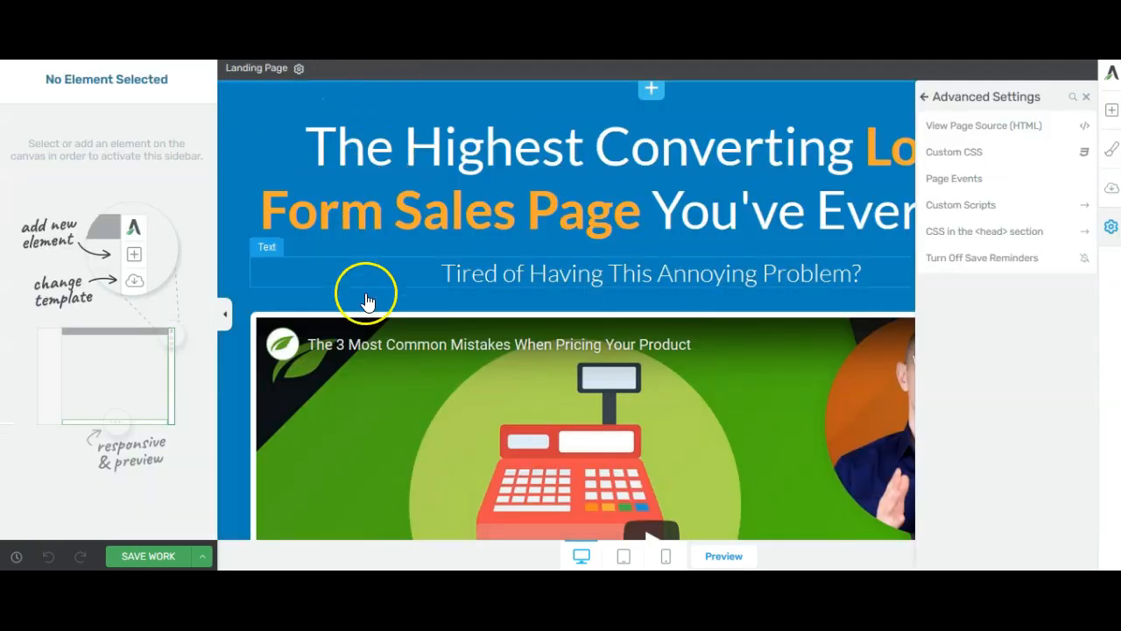
{"action": "left_click", "coordinate": [157, 559]}
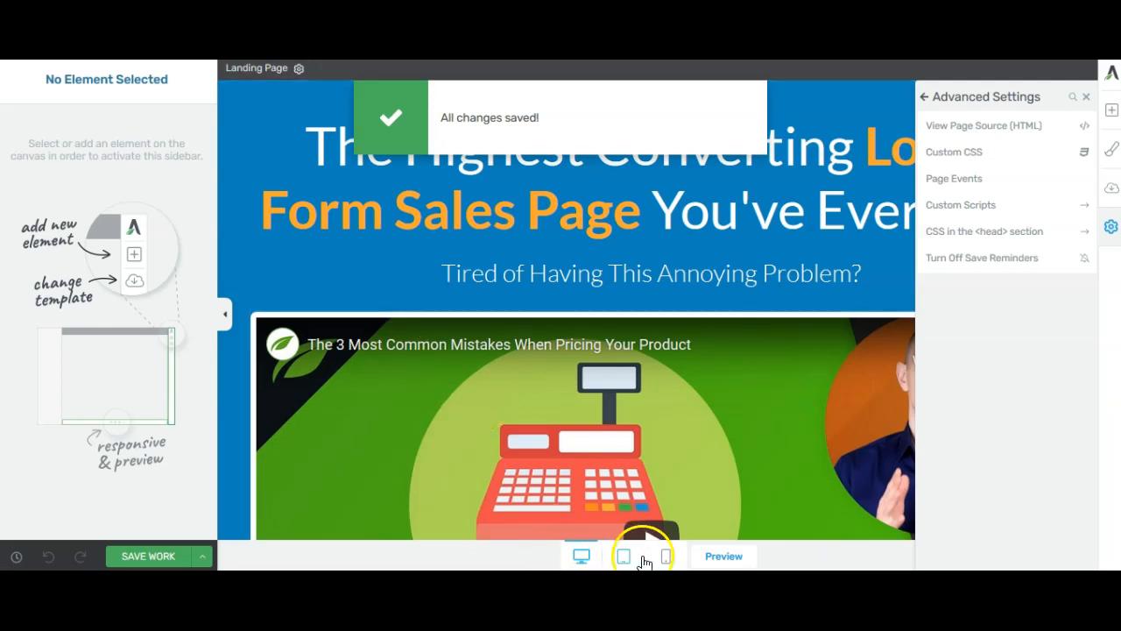
Preview the saved landing page and trigger the exit-intent lightbox by moving to leave the page
{"action": "left_click", "coordinate": [740, 559]}
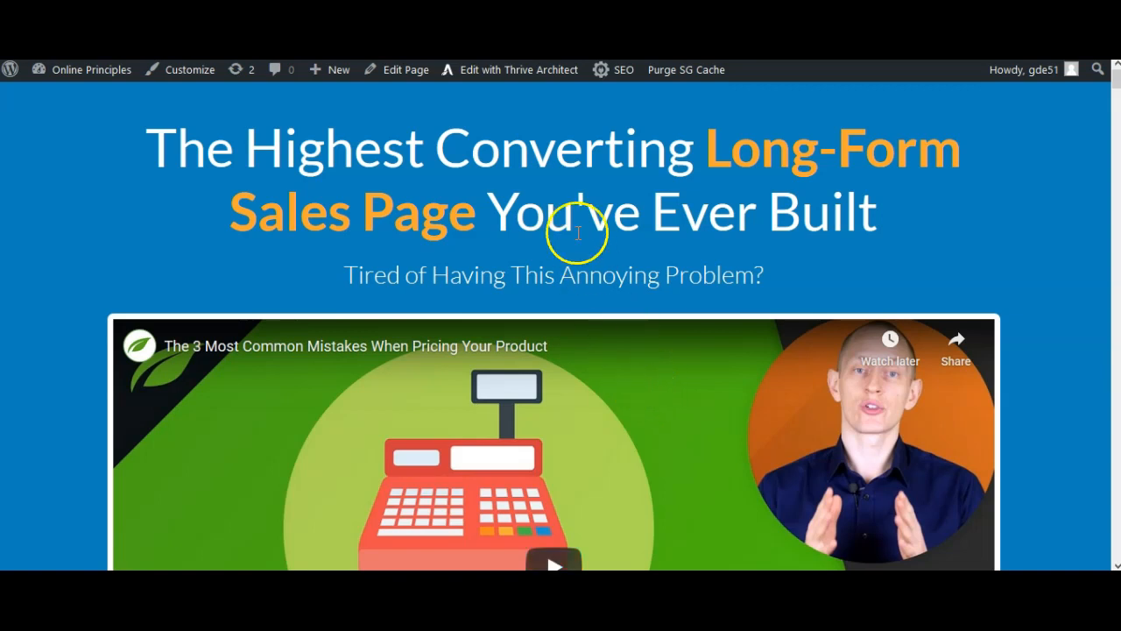
{"action": "mouse_move", "coordinate": [543, 52]}
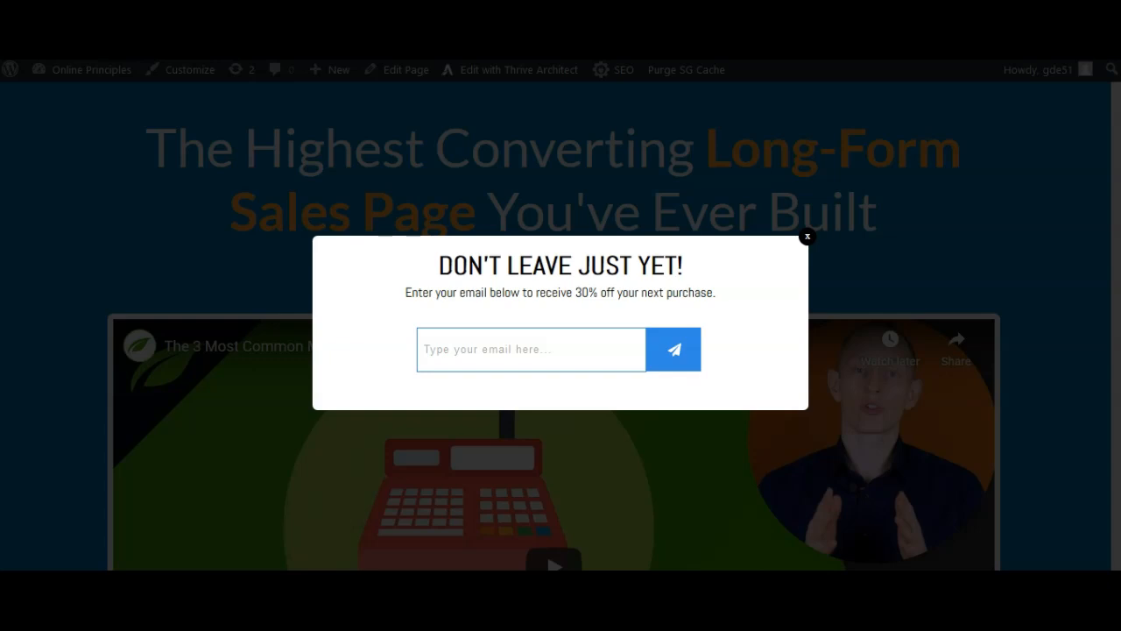